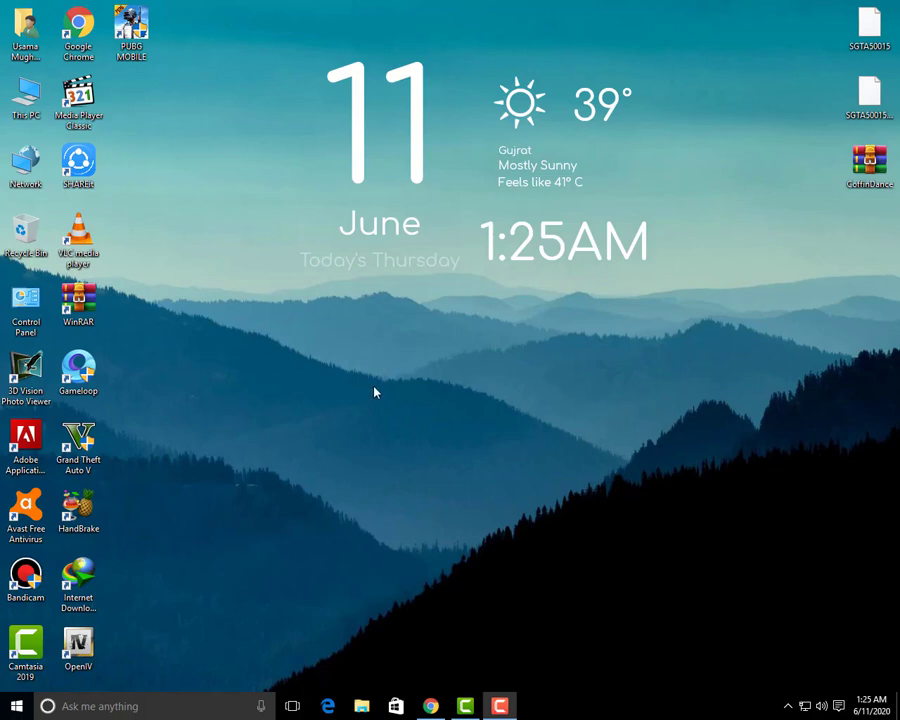
right_click(455, 329)
click(480, 364)
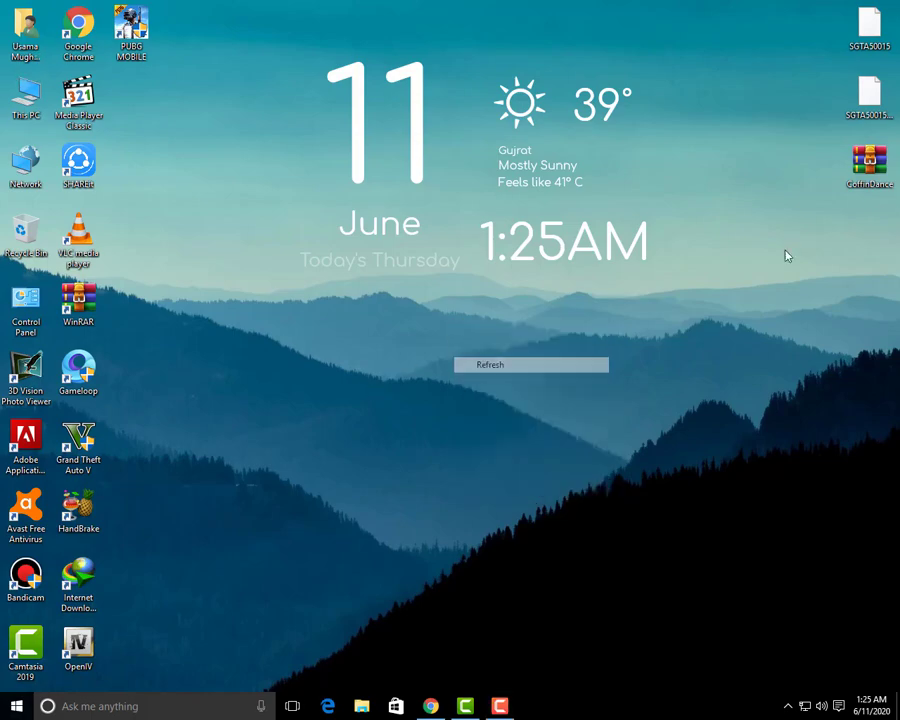
right_click(872, 171)
click(773, 432)
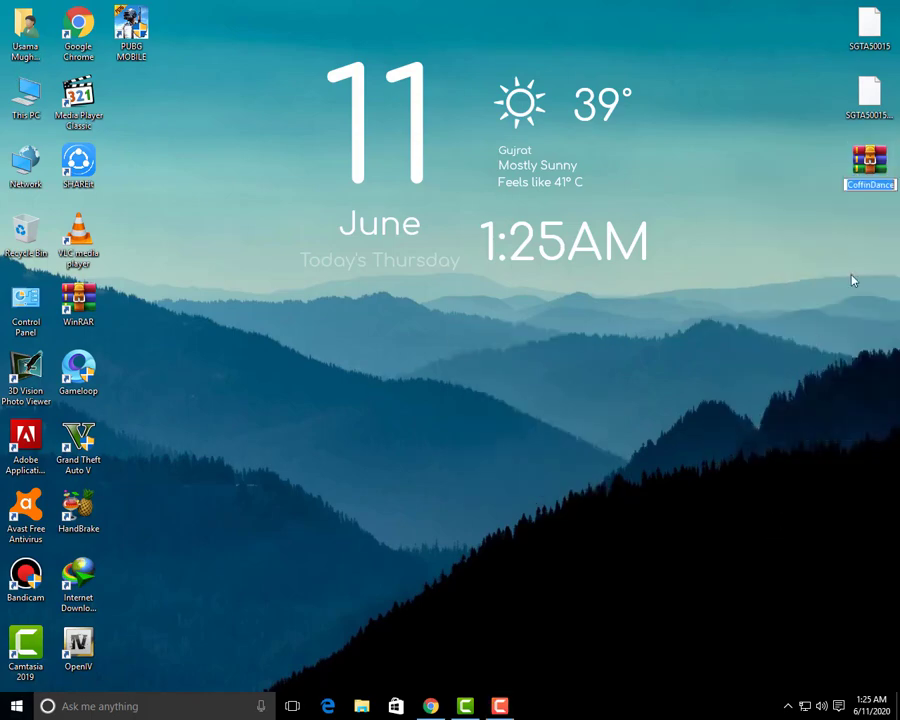
click(877, 157)
right_click(877, 157)
click(775, 433)
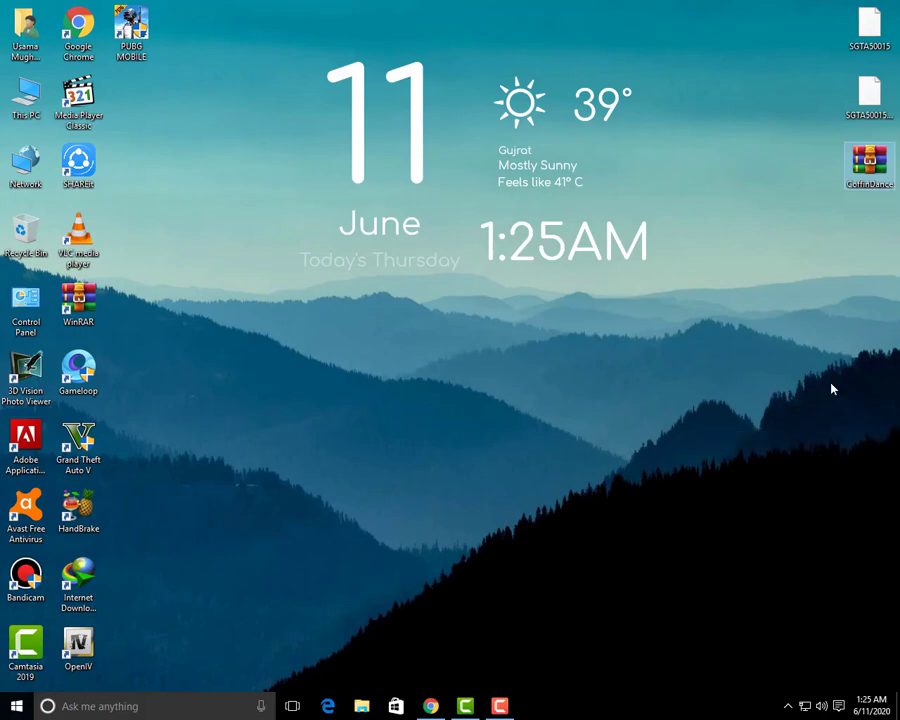
click(805, 496)
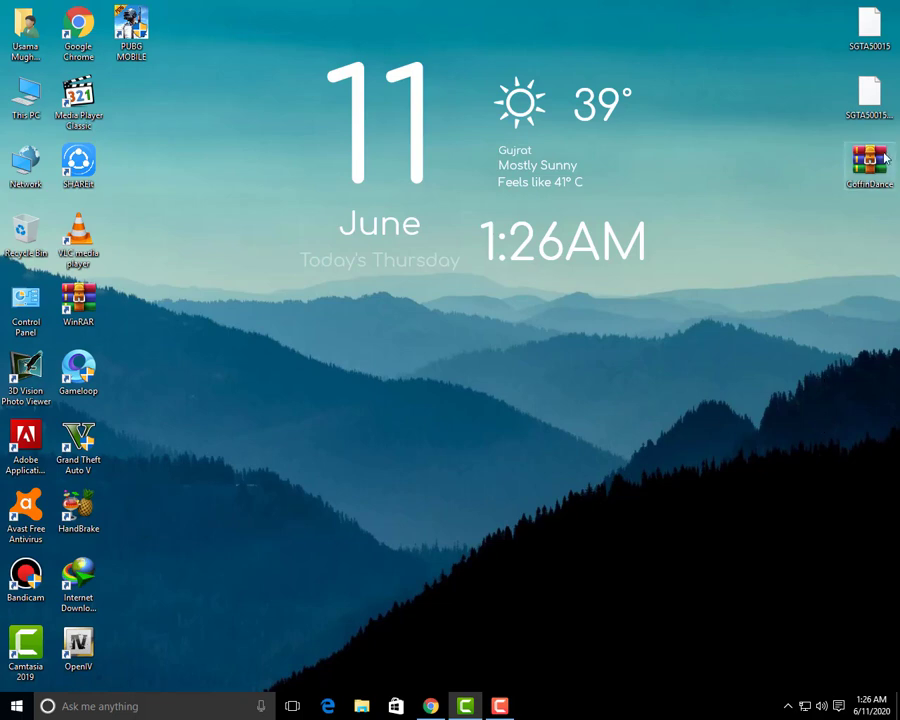
Move the CoffinDance archive to an open desktop area, extract it there, and check the extracted folder's contents
drag(885, 157, 614, 373)
right_click(615, 369)
click(650, 456)
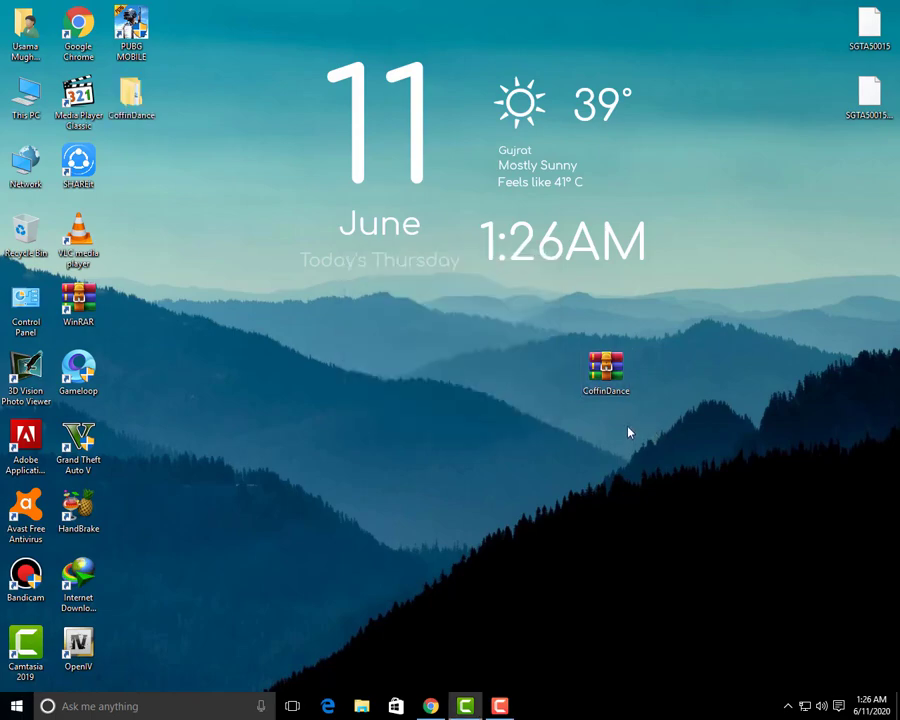
double_click(131, 97)
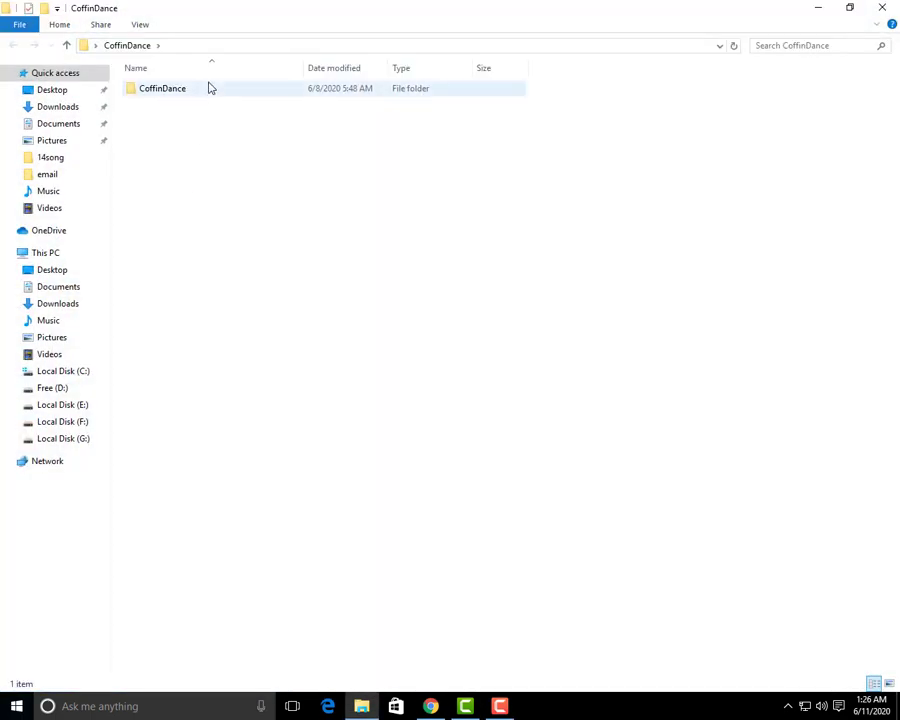
click(818, 7)
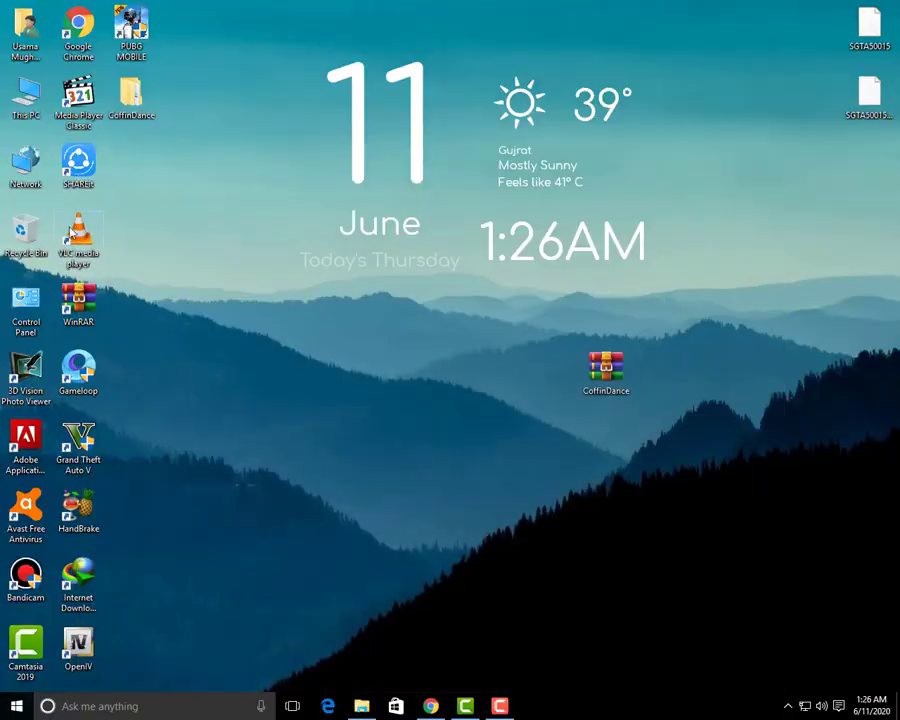
Browse to the Meun folder inside gta 5 file on Local Disk (G:) and shrink its window to show the desktop
double_click(40, 118)
double_click(706, 198)
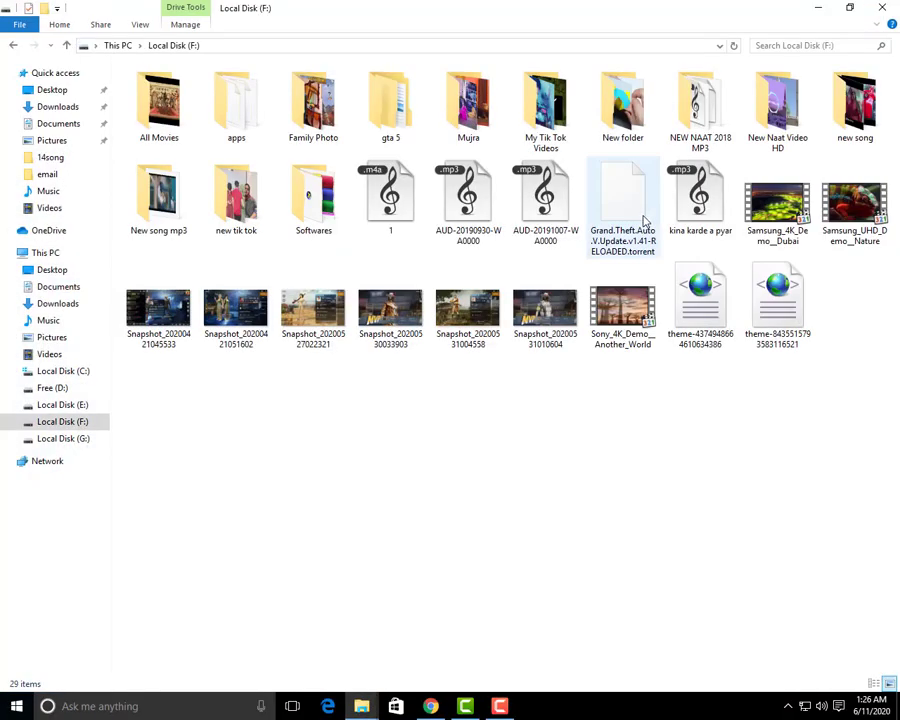
double_click(390, 100)
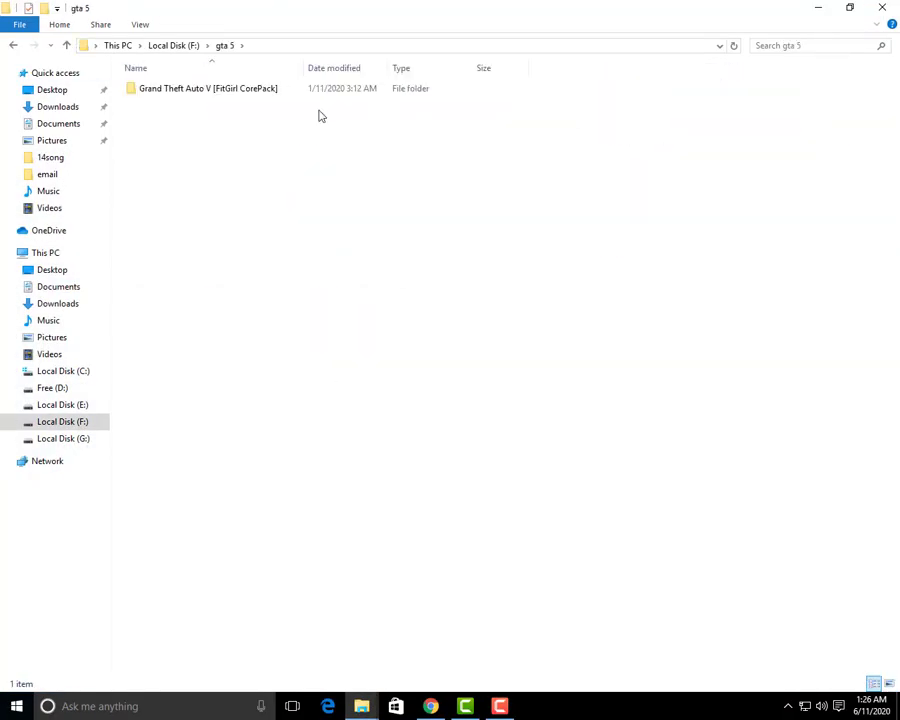
double_click(15, 48)
click(211, 253)
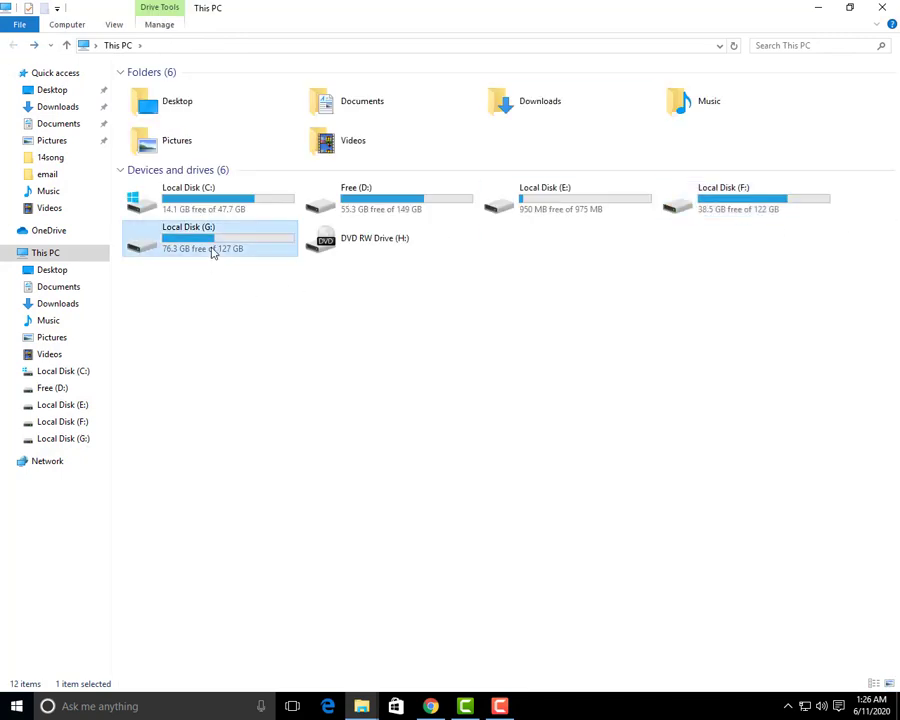
double_click(241, 235)
double_click(392, 100)
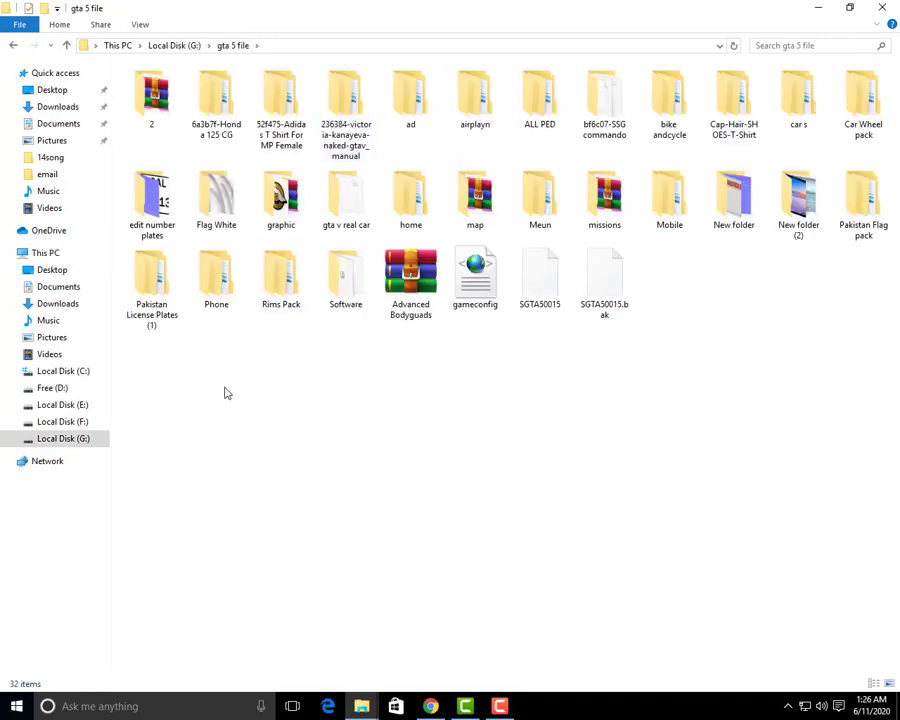
double_click(165, 110)
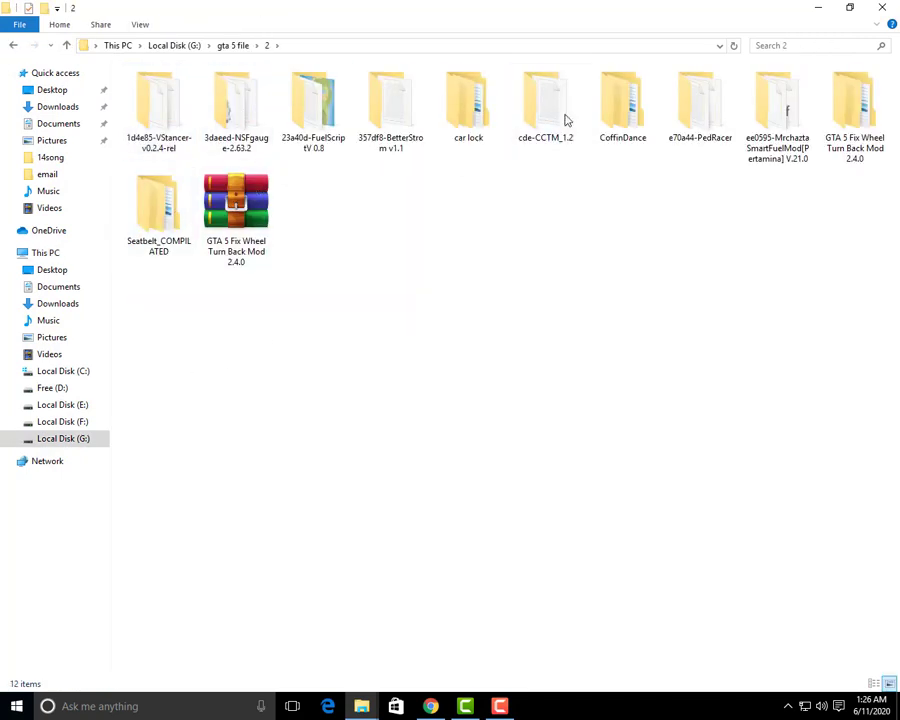
click(13, 44)
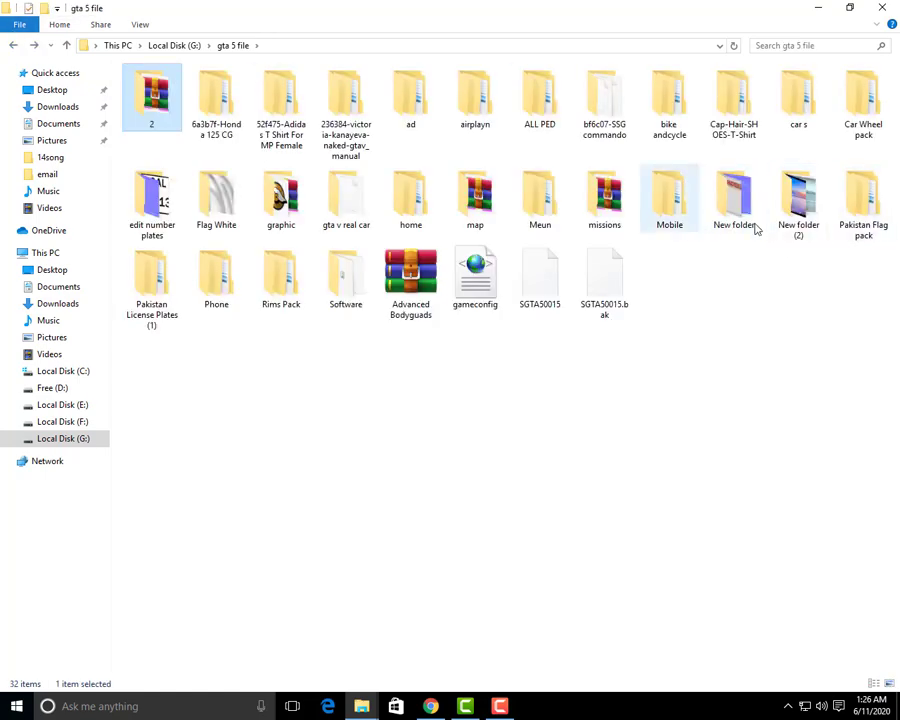
double_click(565, 222)
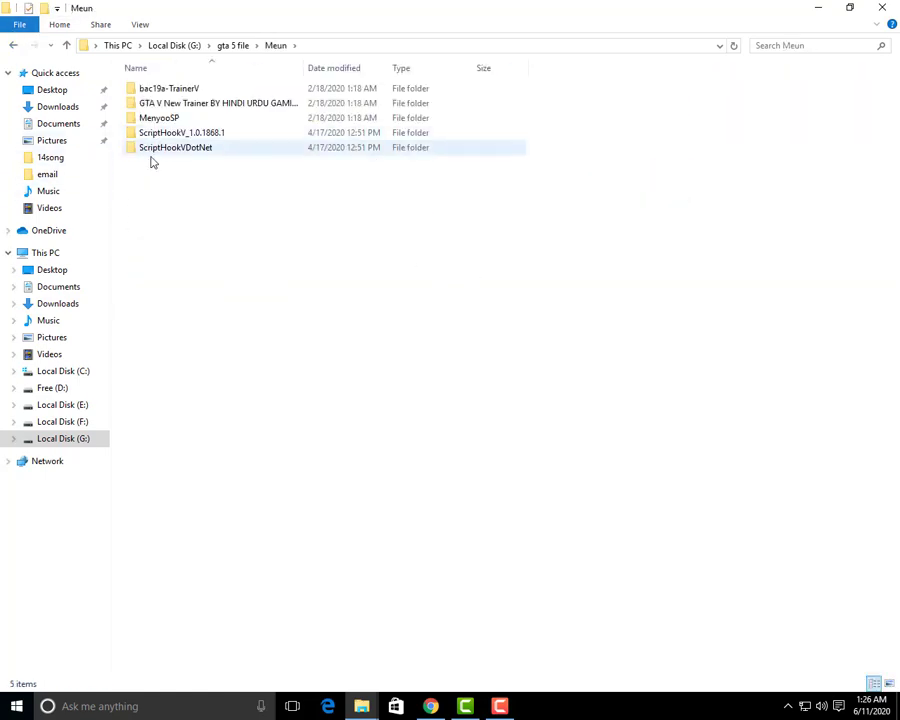
click(849, 8)
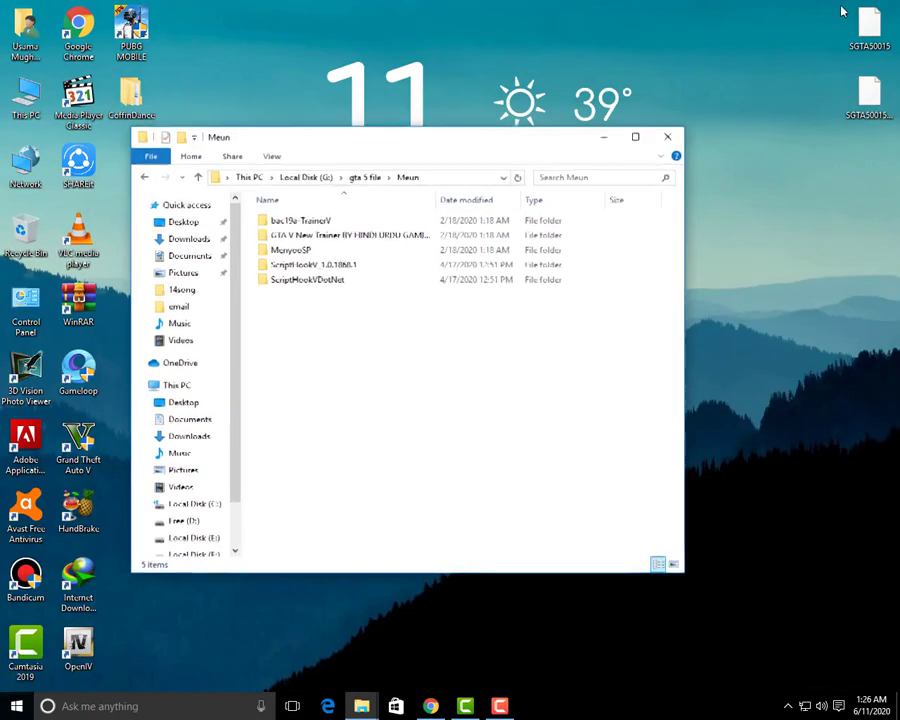
Move the ScriptHookVDotNet folder out of ScriptHookV_1.0.1868.1 and into the parent Meun folder
double_click(299, 266)
click(309, 236)
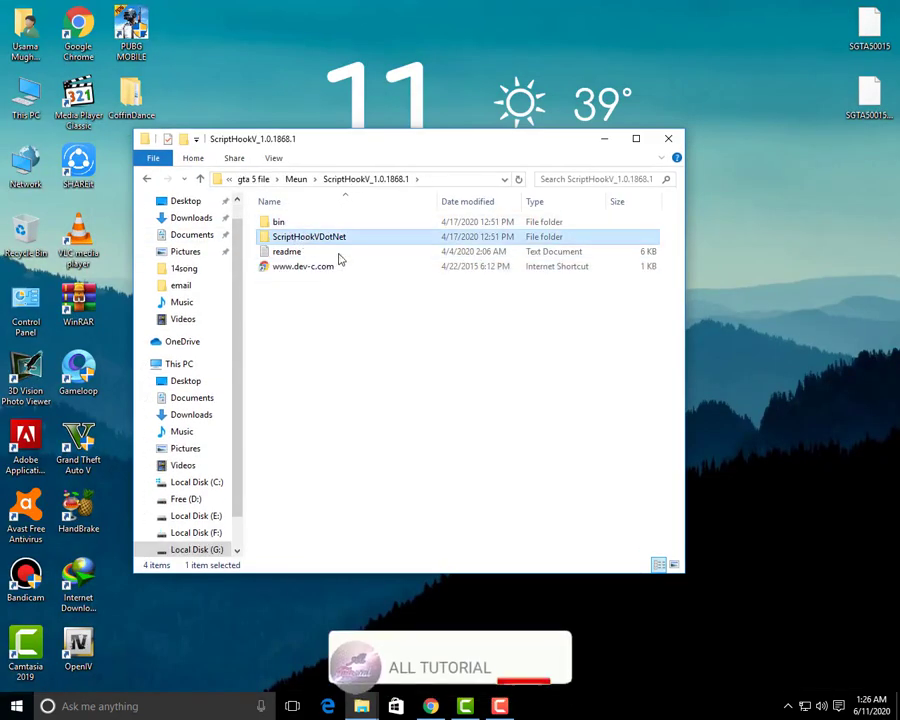
right_click(258, 236)
click(270, 537)
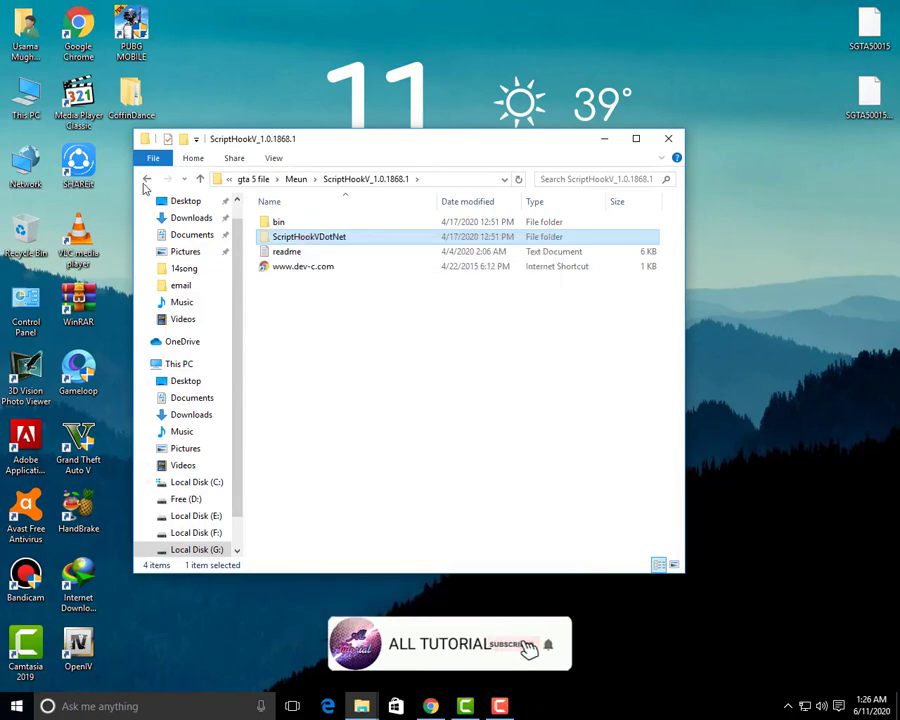
key(alt+Left)
right_click(358, 336)
click(393, 430)
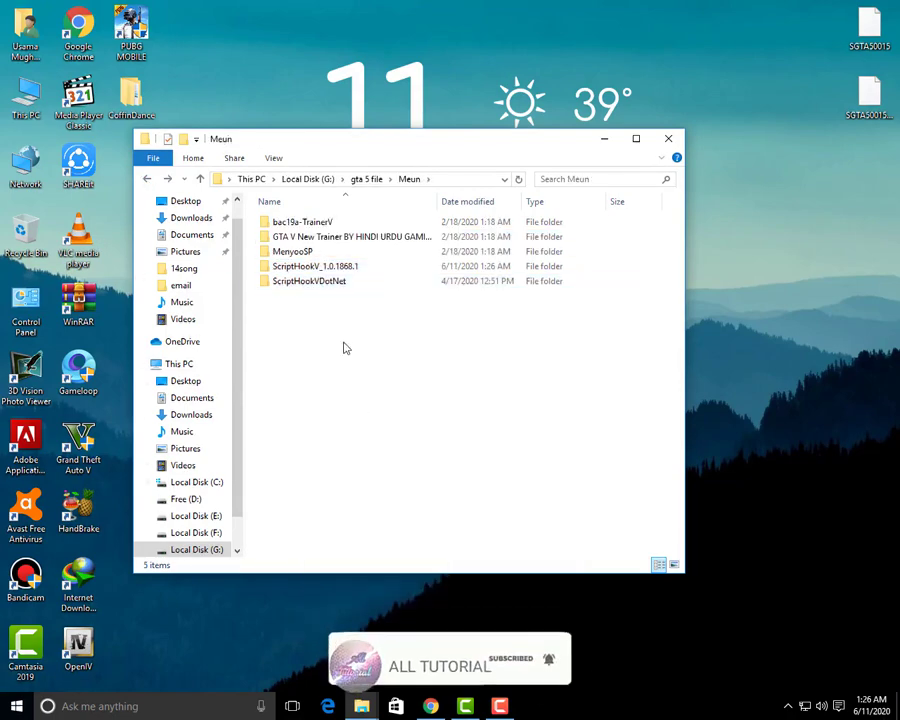
Copy the ScriptHookV_1.0.1868.1 and ScriptHookVDotNet folders to the desktop and close the Meun window
drag(344, 346, 352, 273)
right_click(352, 272)
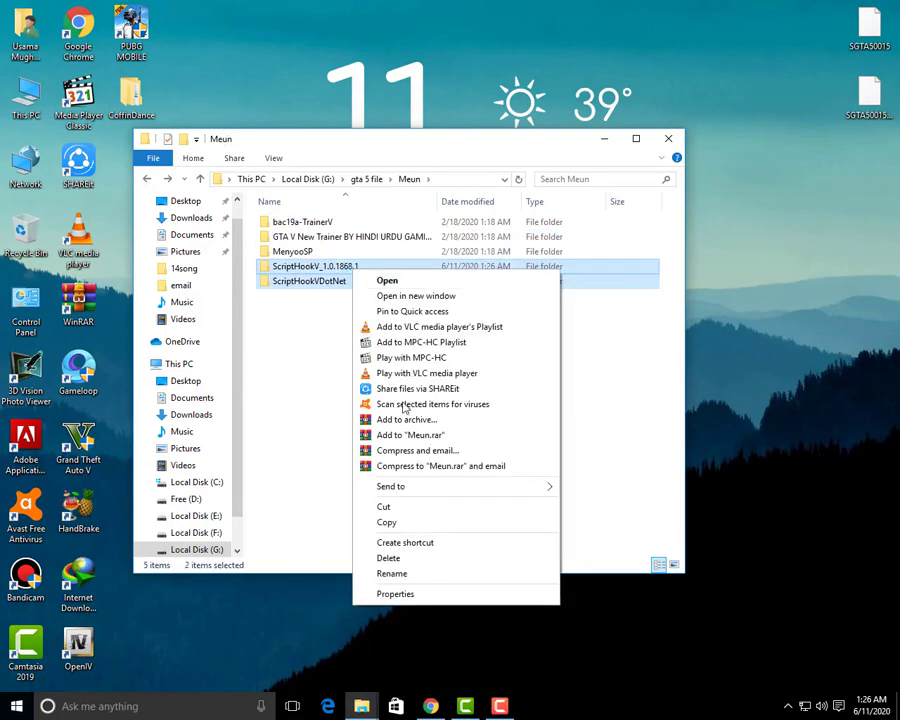
click(393, 520)
right_click(760, 314)
click(776, 374)
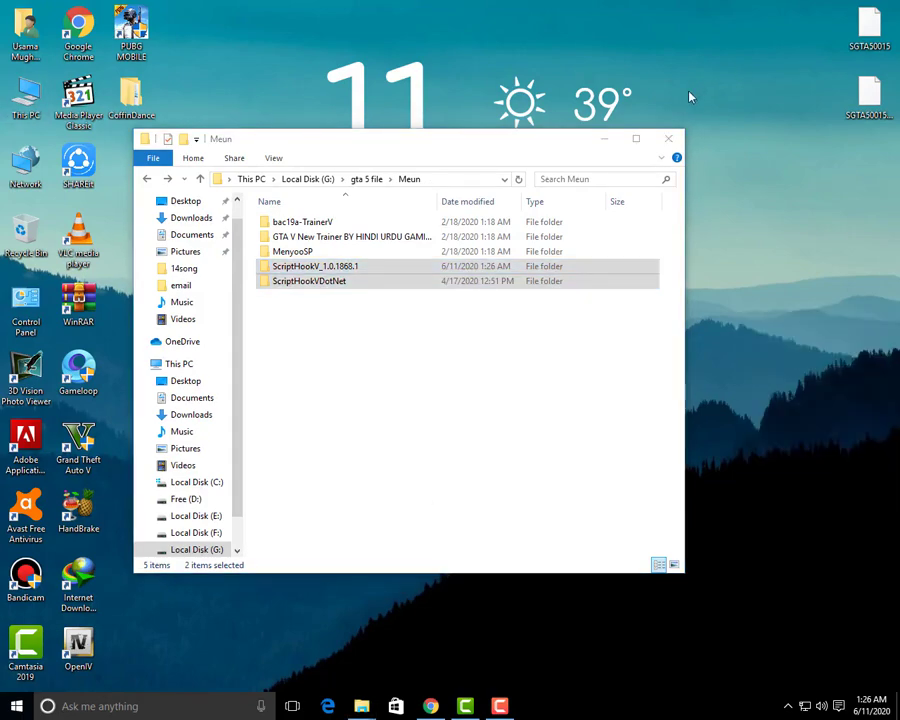
click(668, 138)
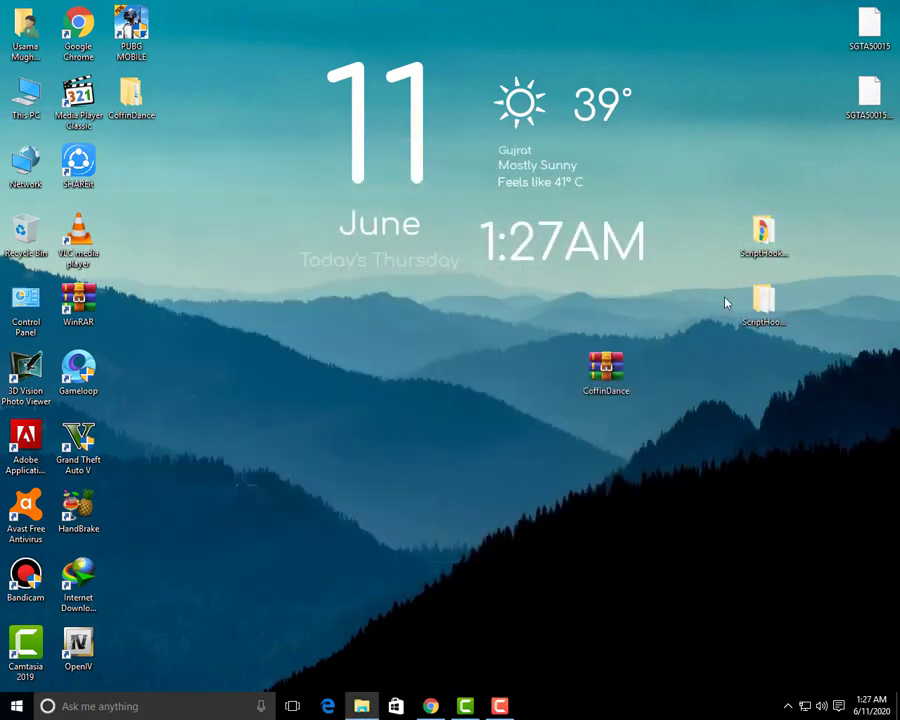
Arrange the desktop with both ScriptHook folders below the CoffinDance folder and the CoffinDance archive below the SGTA50015 files
drag(810, 216, 780, 296)
drag(766, 235, 172, 151)
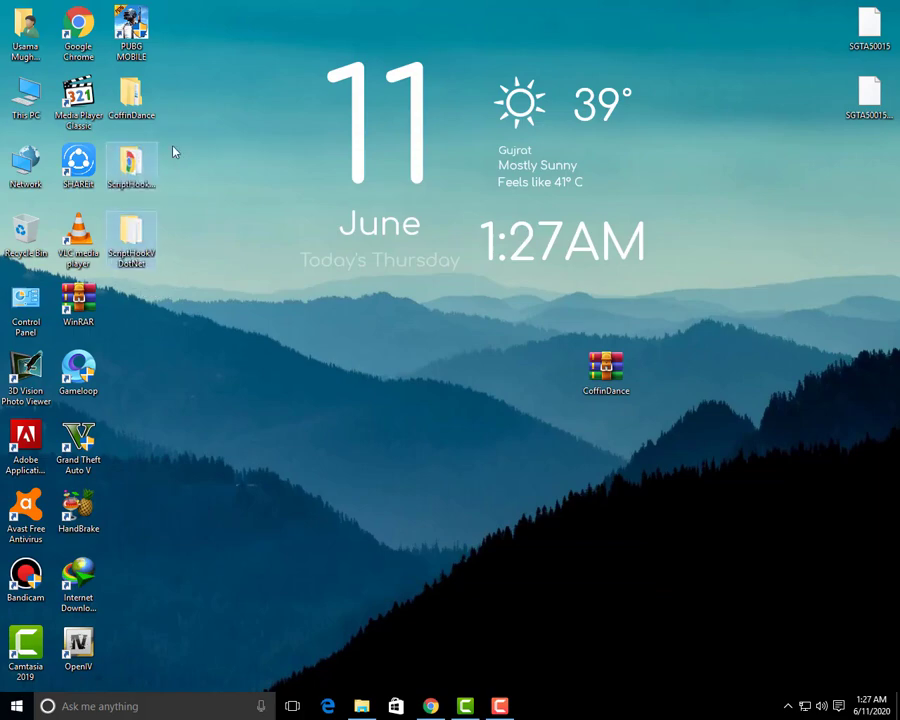
right_click(172, 151)
click(197, 184)
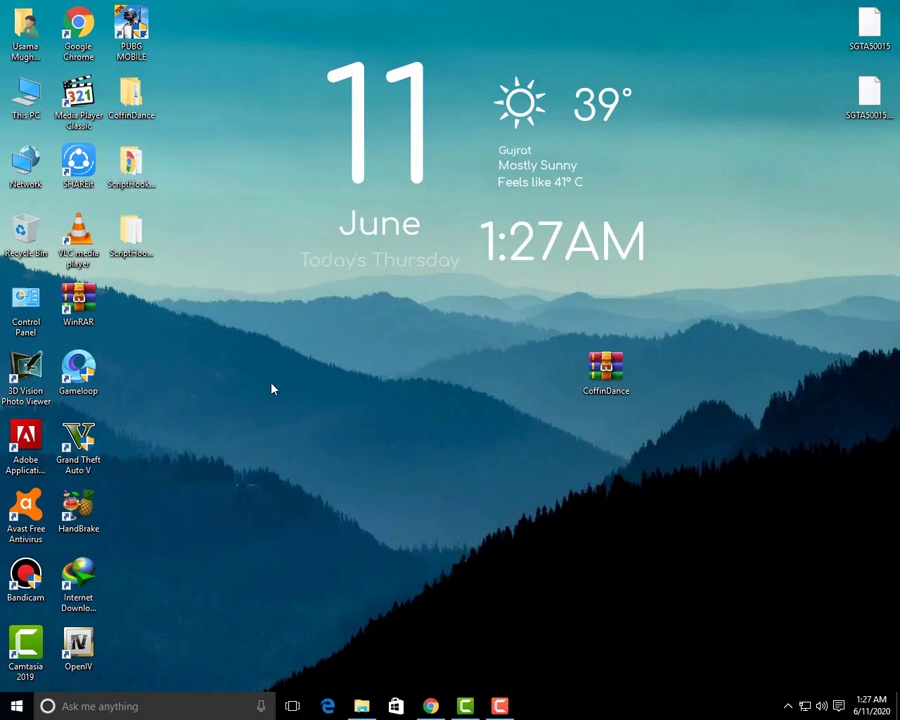
drag(606, 370, 869, 166)
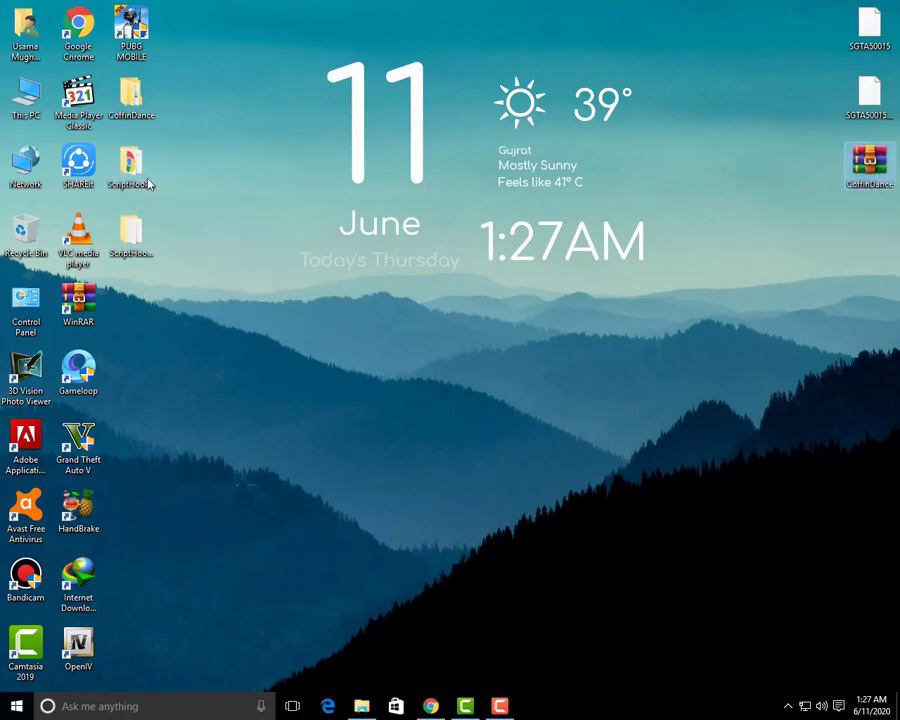
Launch OpenIV and open the Grand Theft Auto V shortcut's file location, keeping the desktop folders uncovered
click(68, 657)
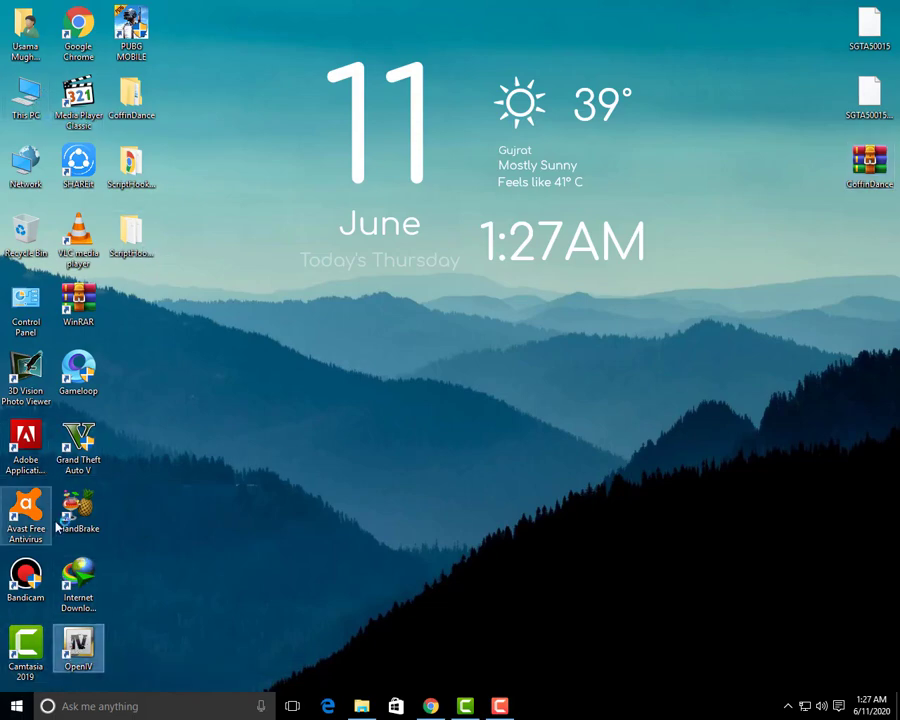
right_click(88, 432)
click(170, 120)
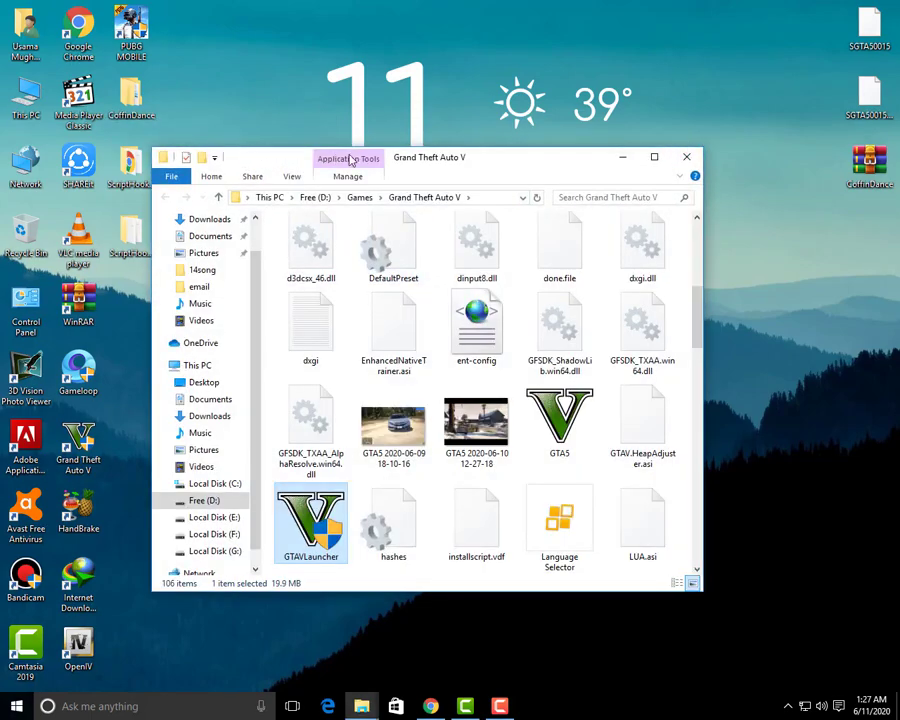
drag(348, 155, 481, 120)
Try to copy dinput8.dll and ScriptHookV.dll from the ScriptHookV bin folder into the Grand Theft Auto V folder, cancelling the file replacement
double_click(135, 178)
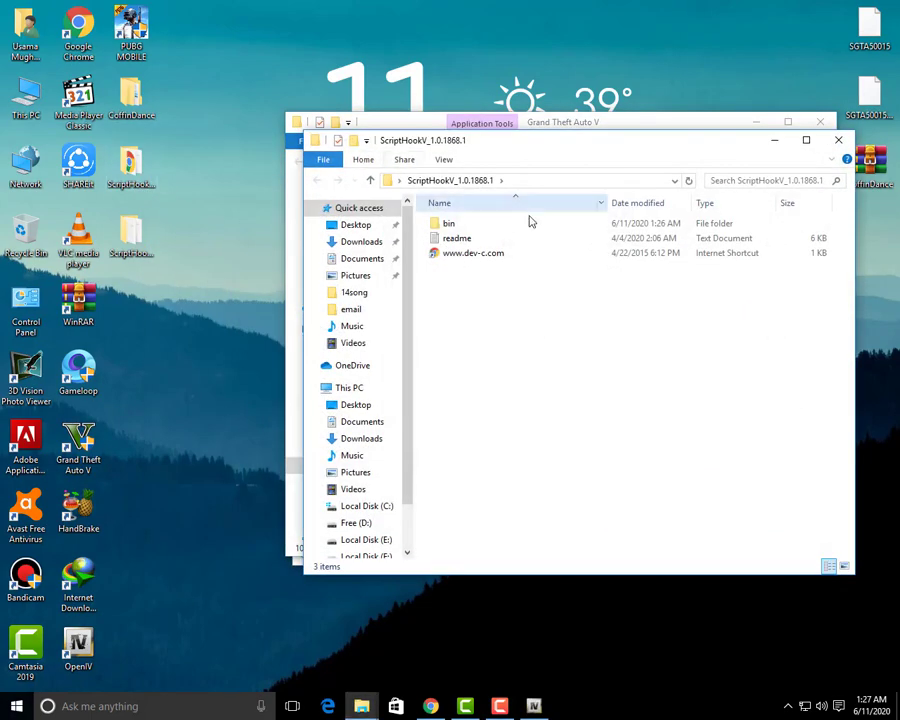
double_click(452, 222)
drag(455, 276, 462, 225)
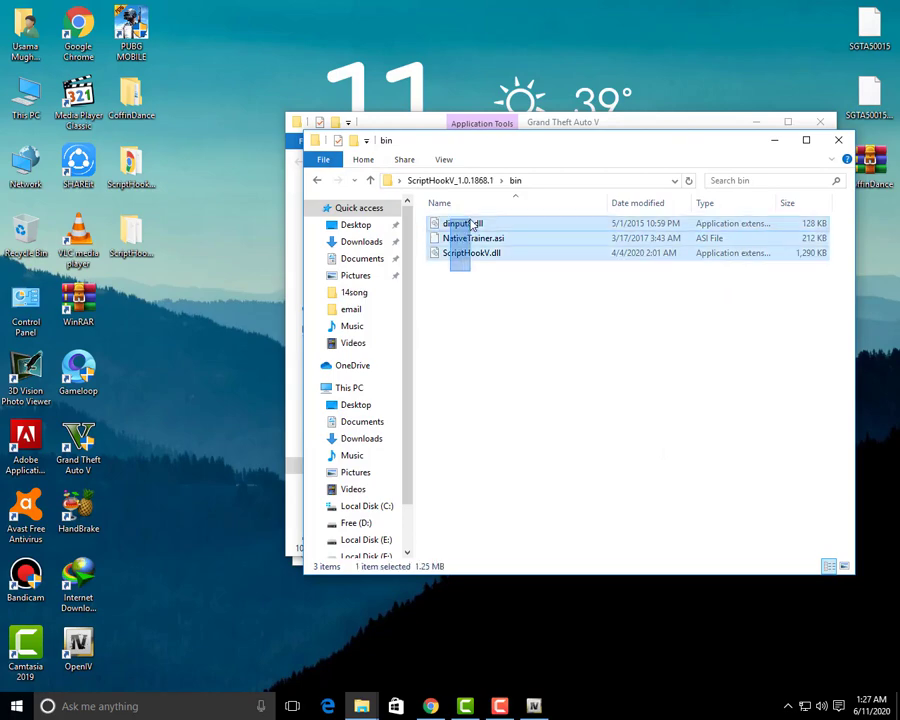
ctrl+click(473, 237)
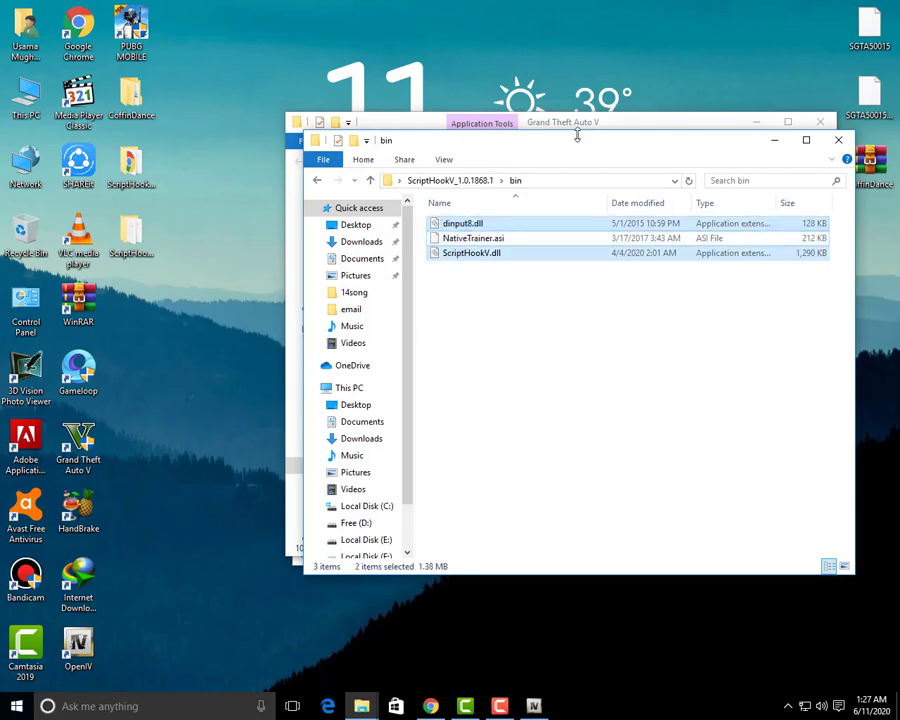
drag(577, 137, 866, 139)
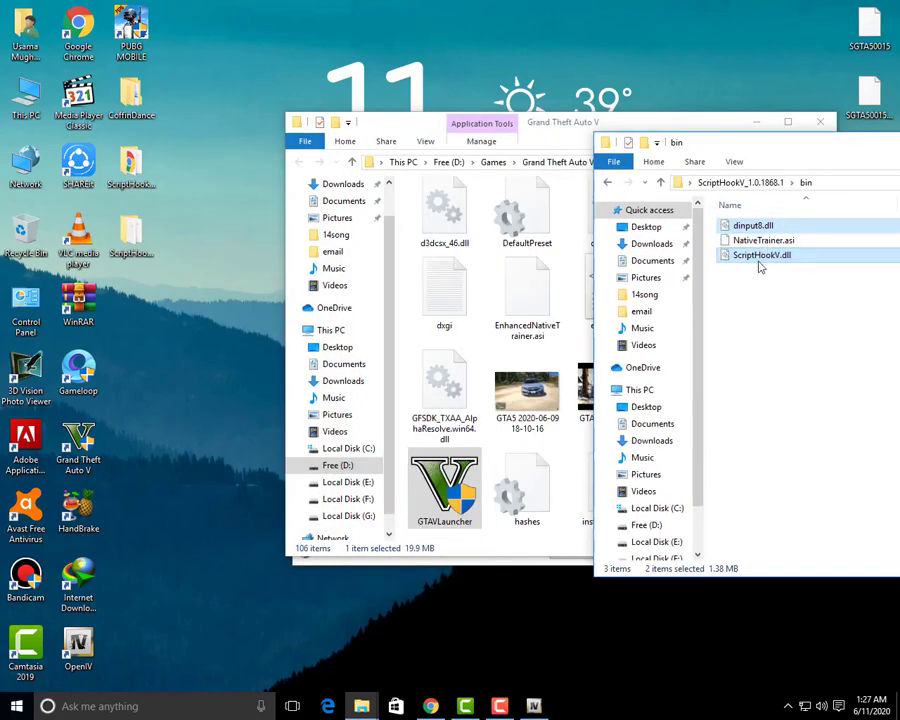
drag(760, 265, 480, 348)
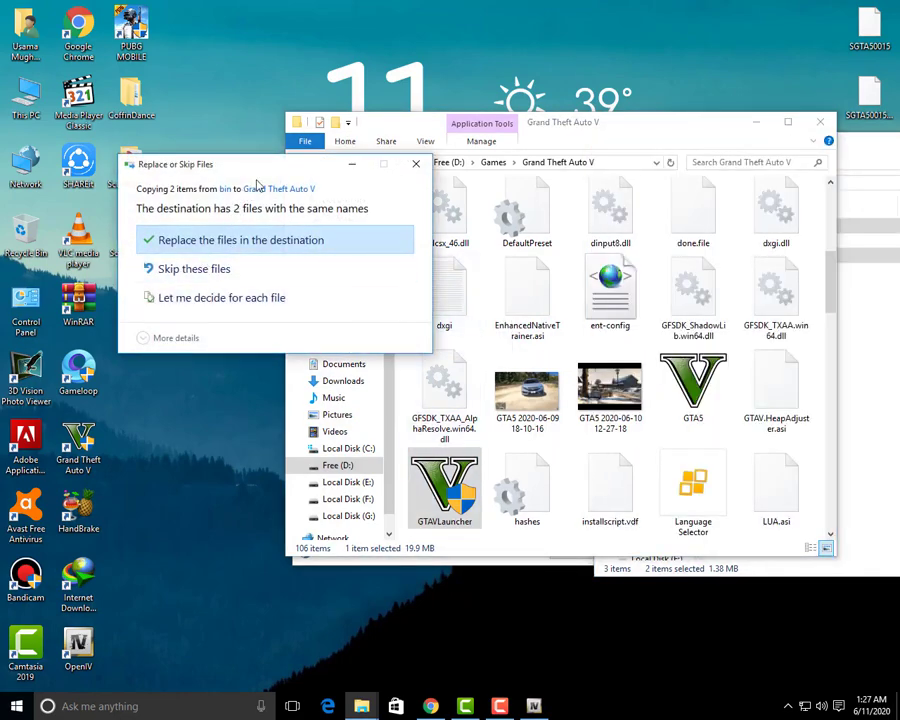
click(417, 166)
click(886, 336)
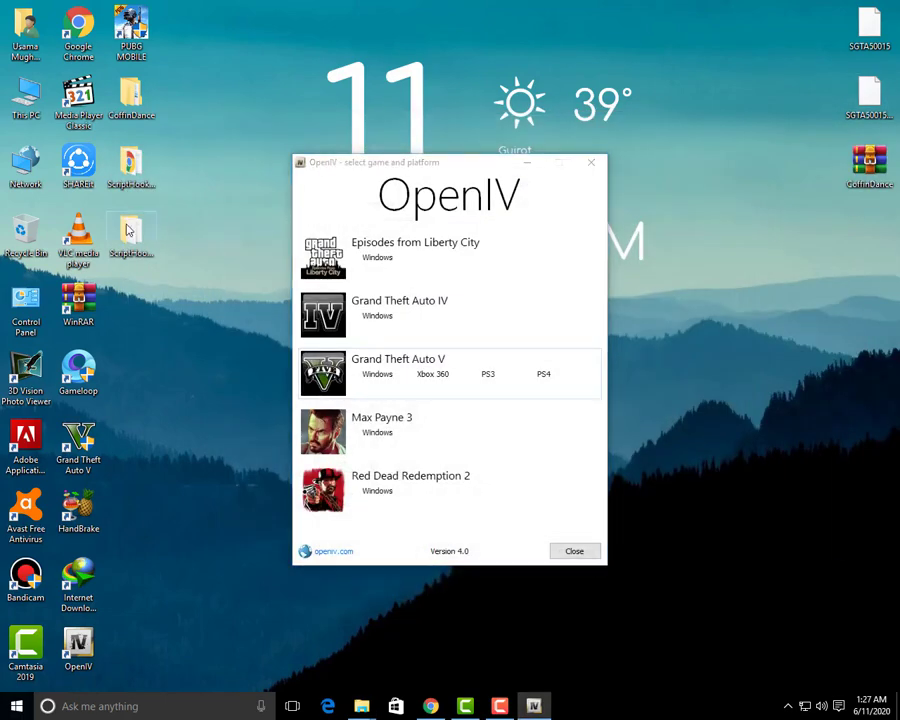
Try to copy the six ScriptHookVDotNet plugin files, excluding LICENSE and README, into the Grand Theft Auto V folder, cancelling the file replacement
double_click(128, 231)
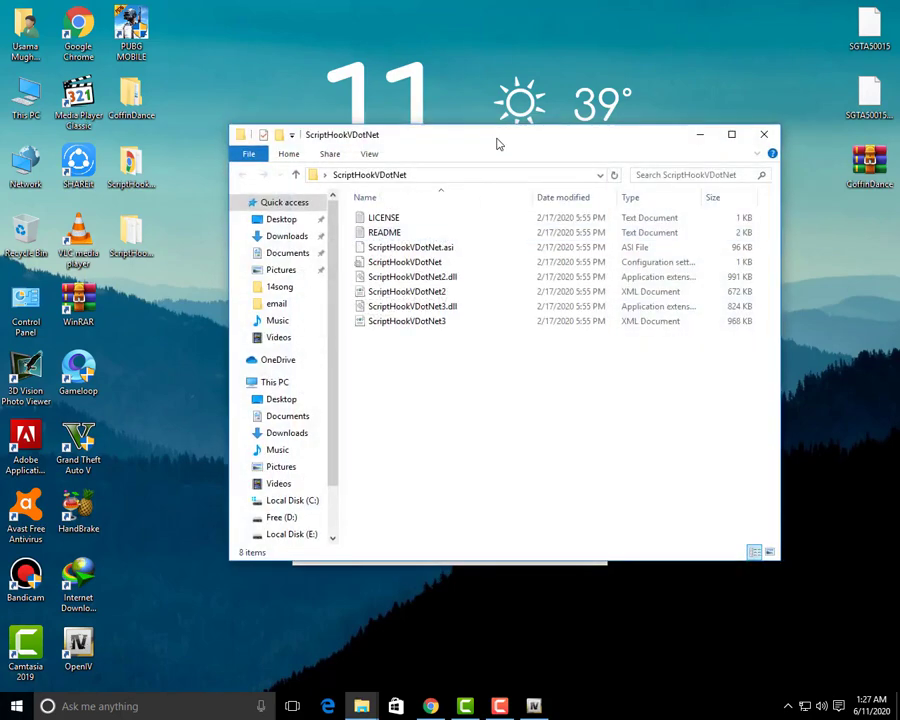
drag(497, 140, 847, 142)
drag(762, 353, 763, 256)
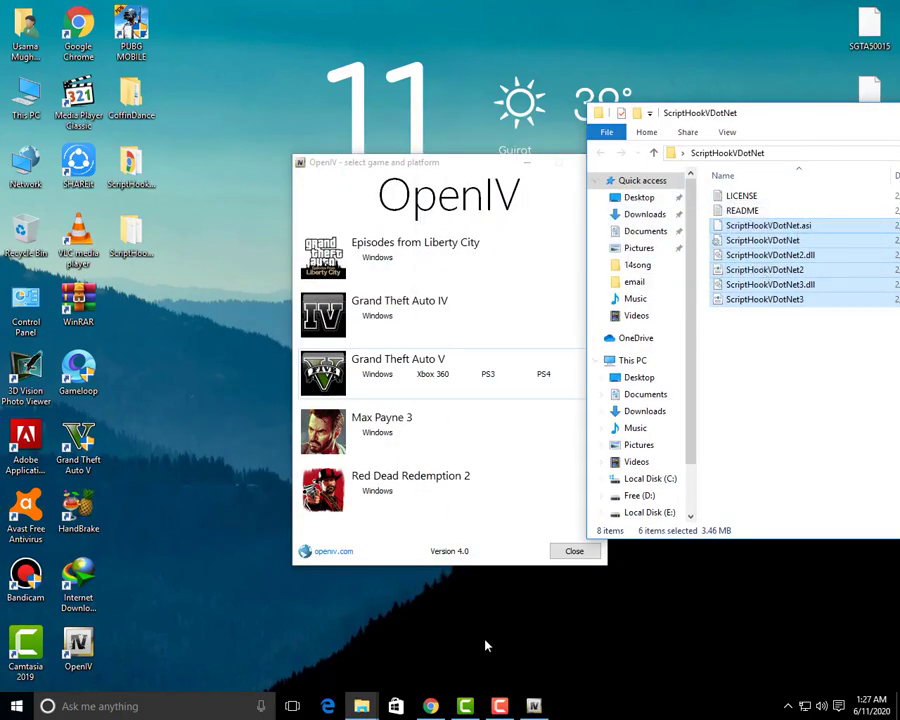
click(362, 706)
drag(362, 706, 625, 345)
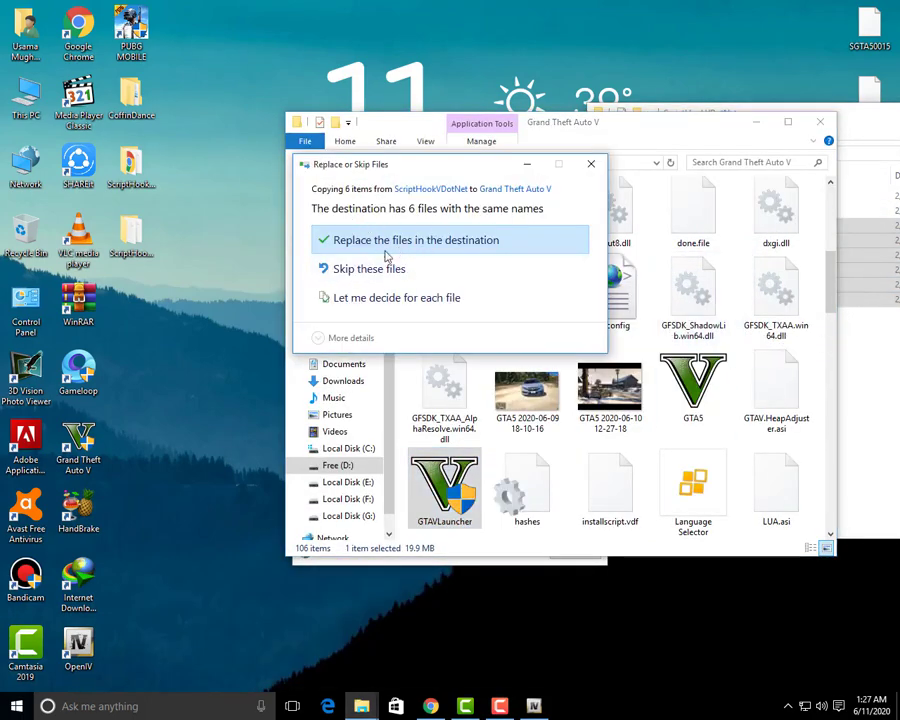
click(591, 167)
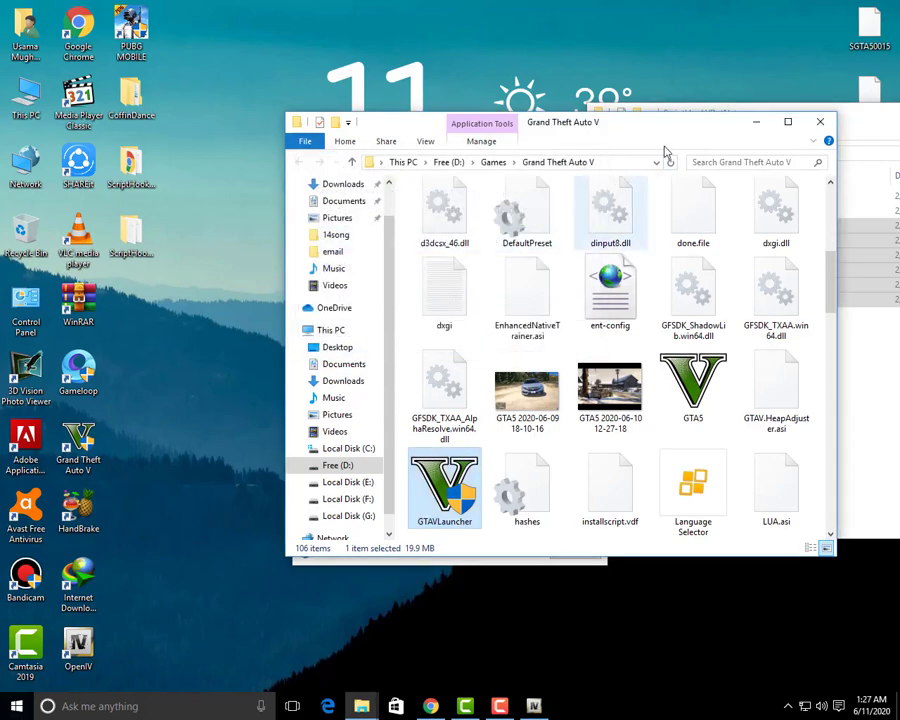
Open the manual setup folder inside the nested CoffinDance folders from the desktop
drag(749, 117, 340, 133)
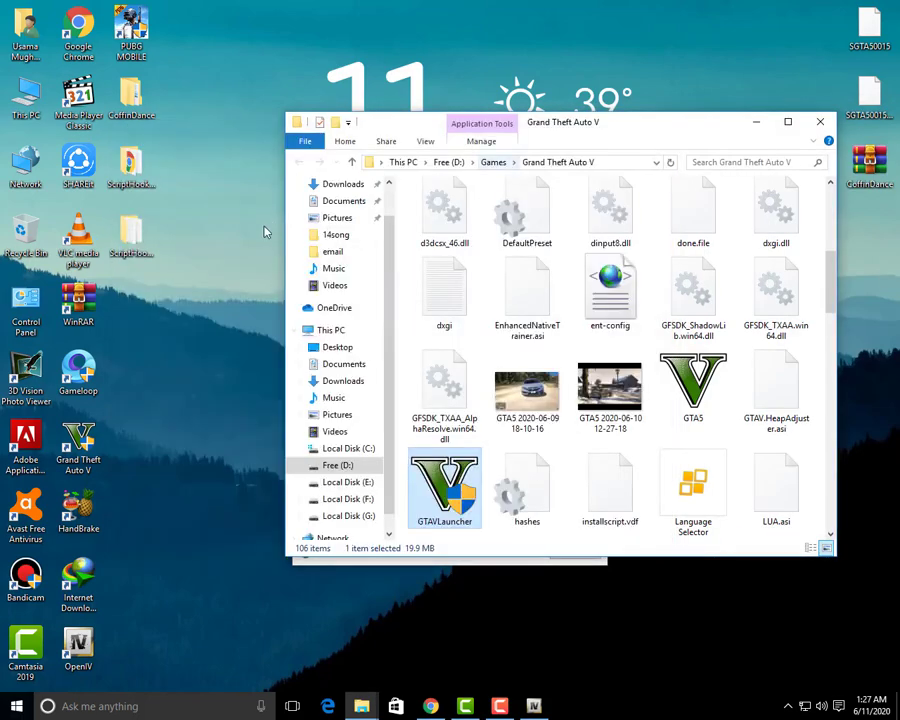
scroll(560, 280, up, 5)
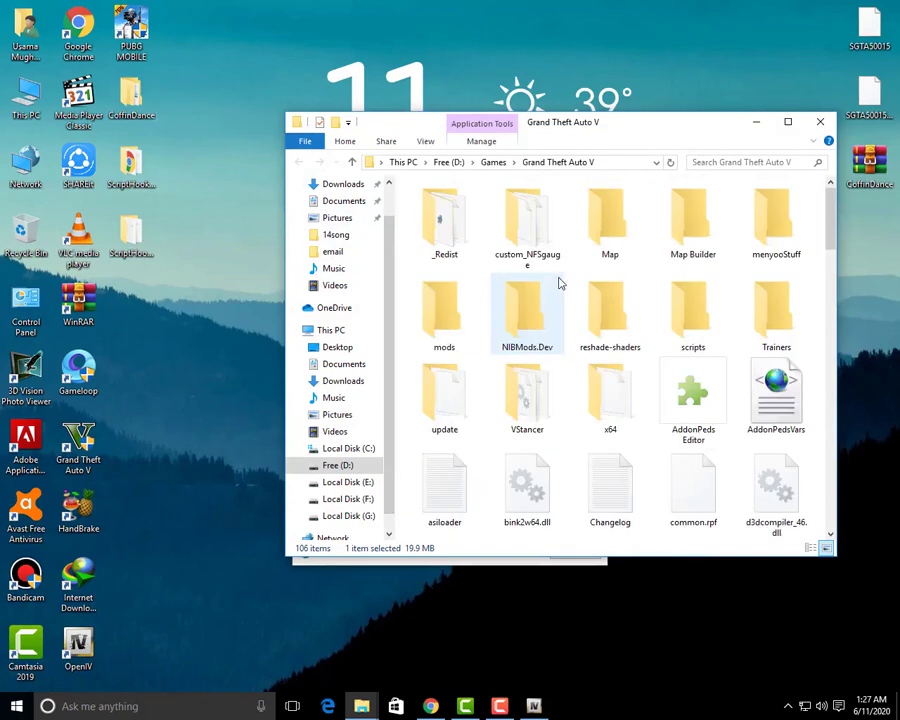
double_click(131, 100)
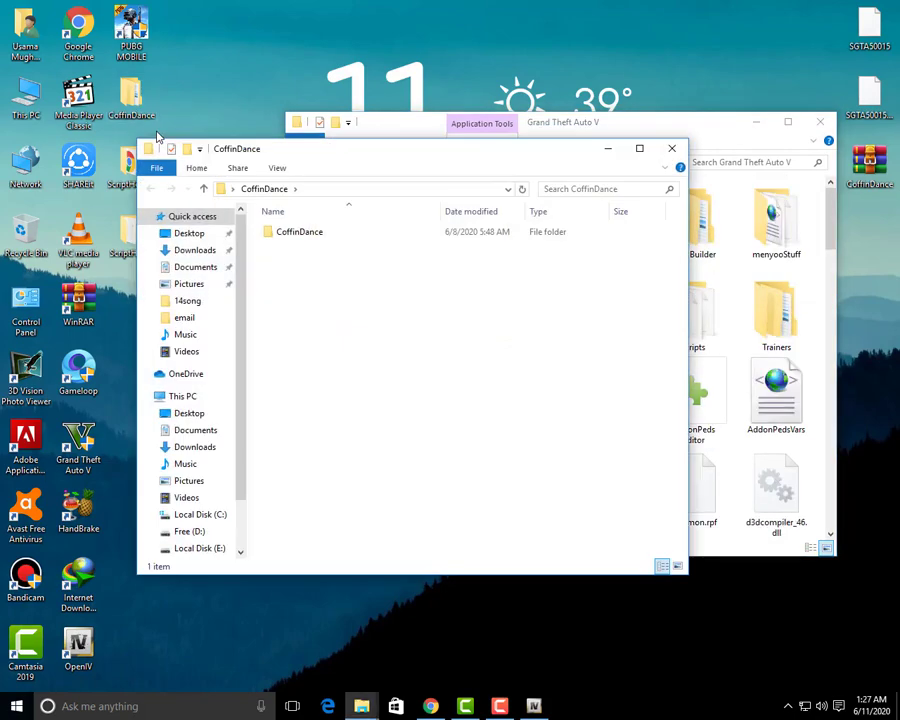
double_click(310, 234)
double_click(308, 246)
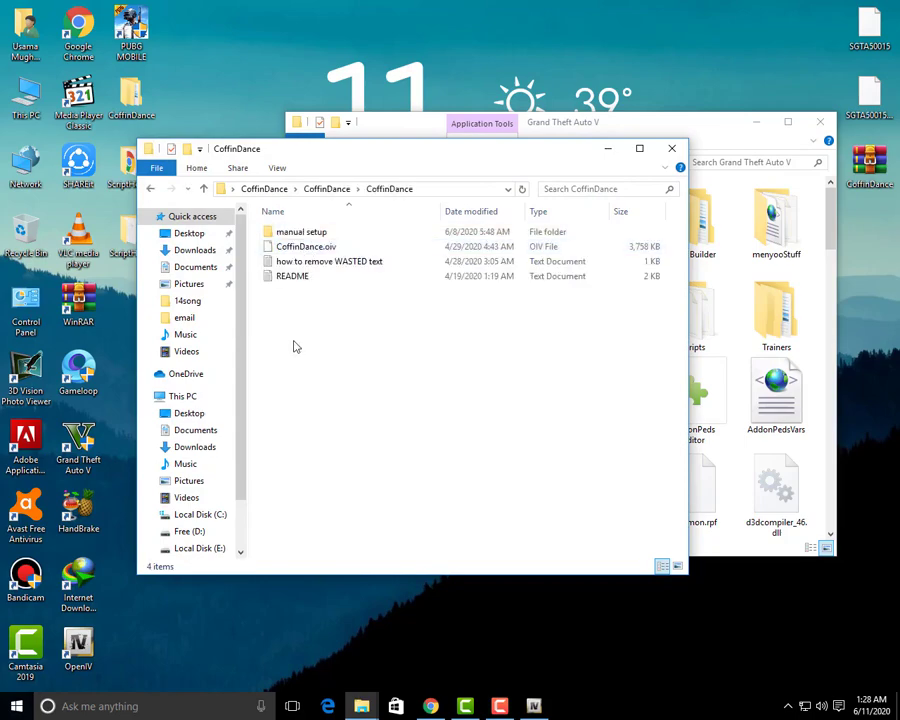
double_click(298, 234)
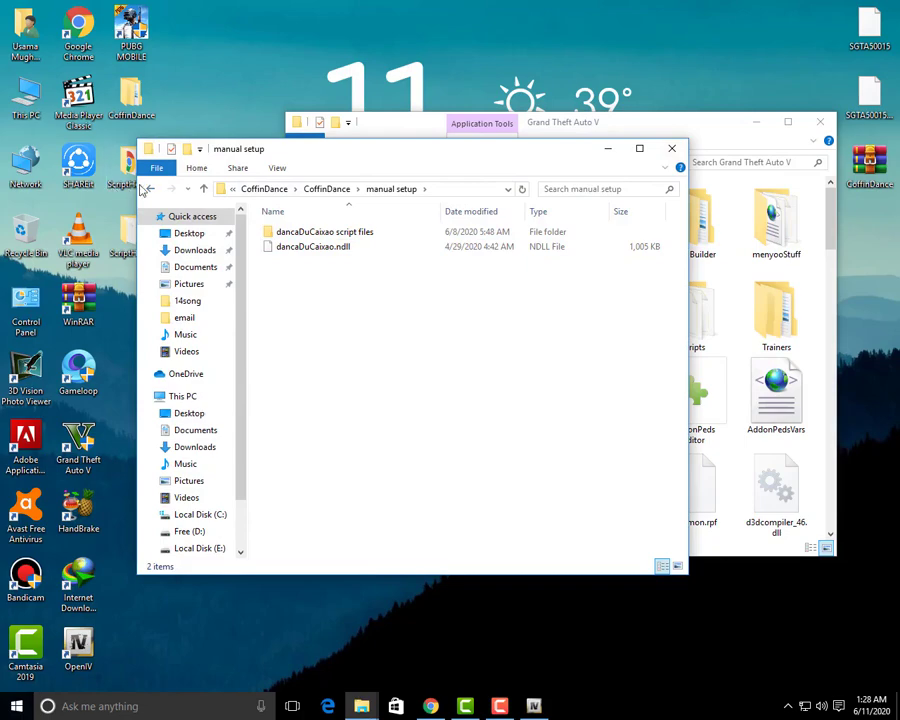
click(148, 189)
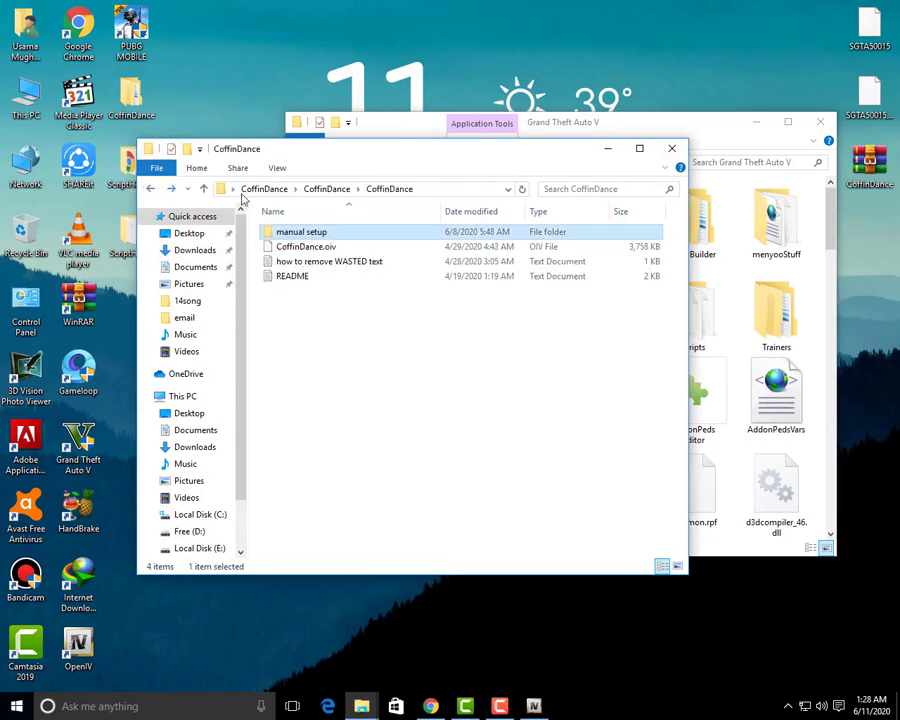
double_click(298, 236)
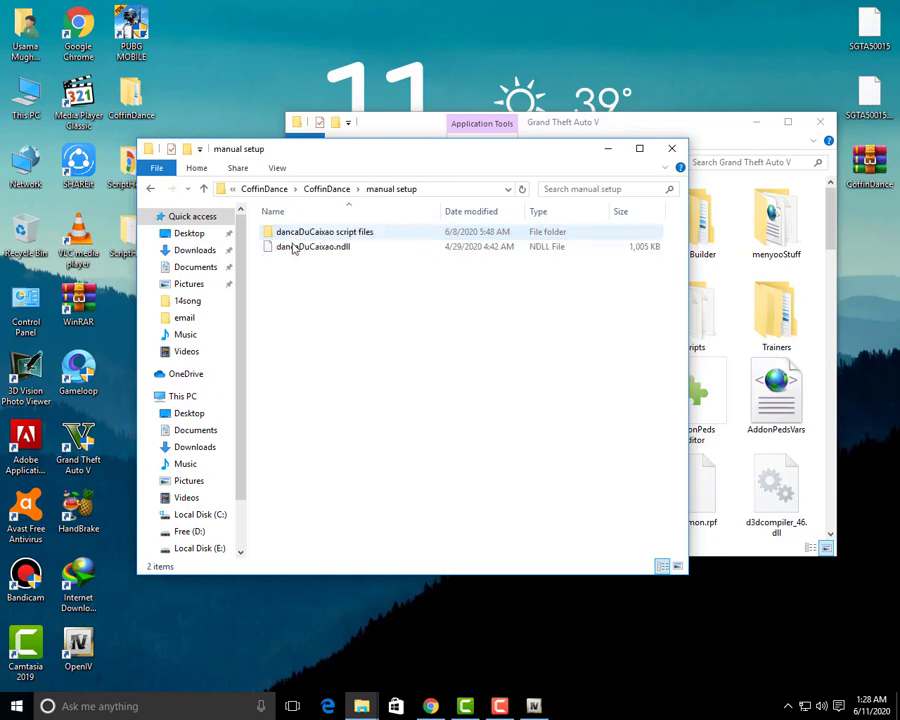
Copy the dancaDuCaixao script files folder and dancaDuCaixao.ndll into the Grand Theft Auto V scripts folder, and close the scripts window
click(715, 131)
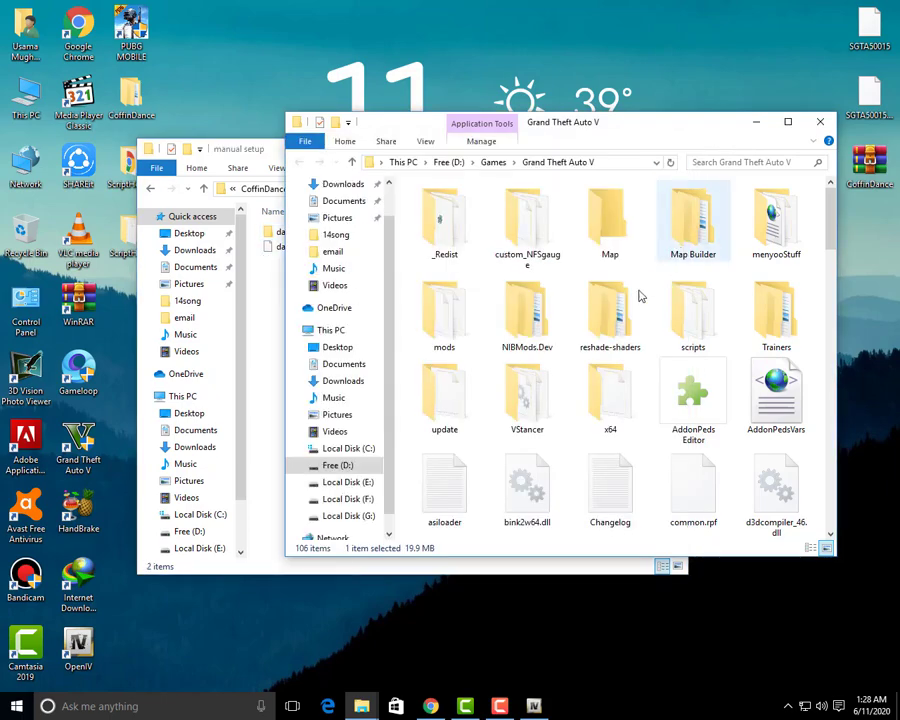
click(700, 341)
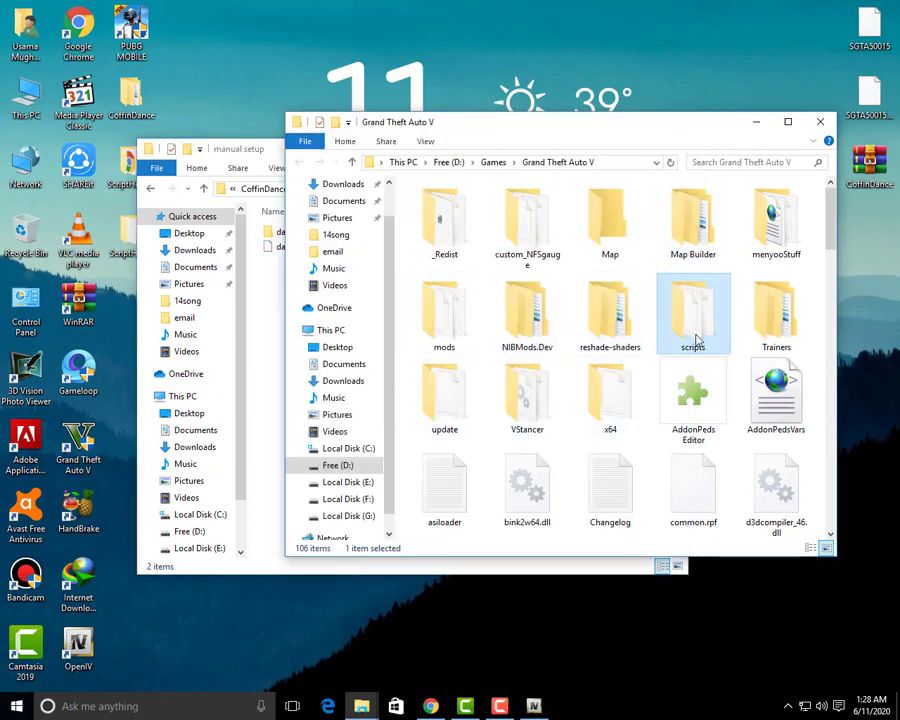
double_click(695, 338)
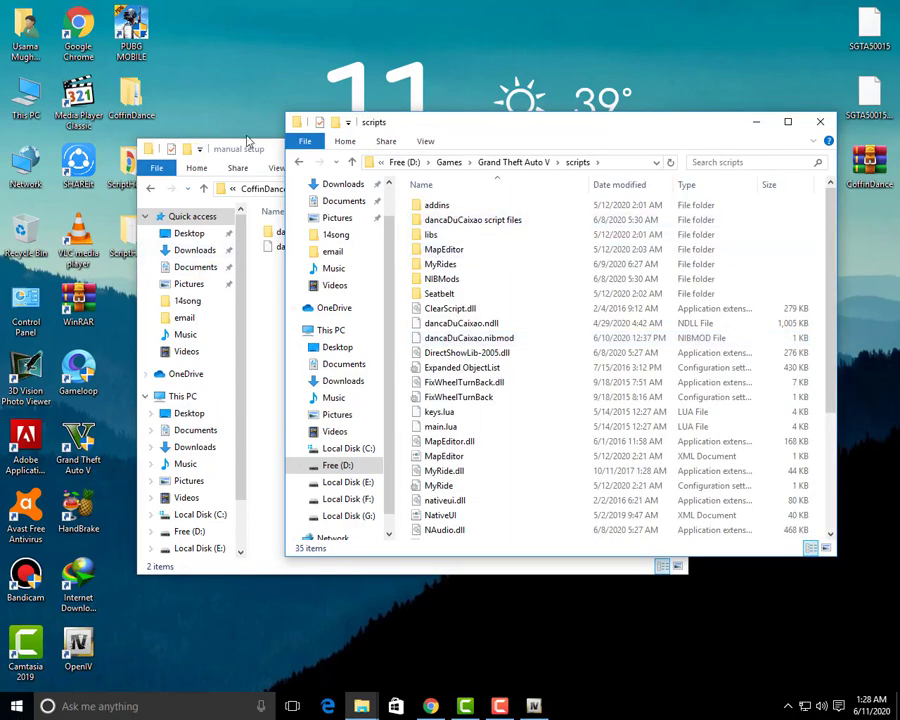
click(240, 168)
click(311, 247)
shift+click(311, 235)
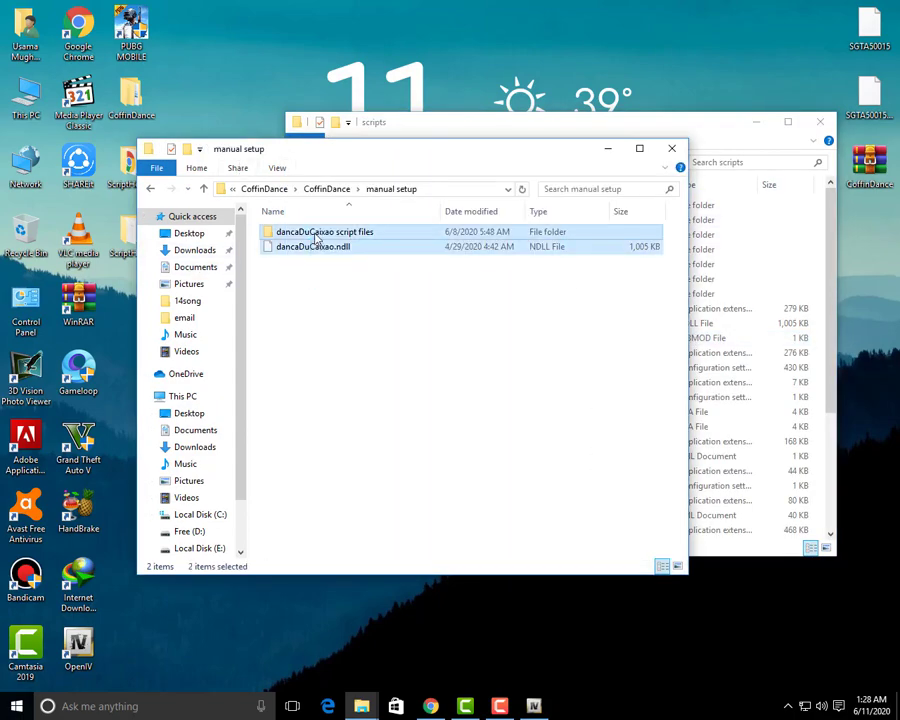
drag(311, 235, 807, 321)
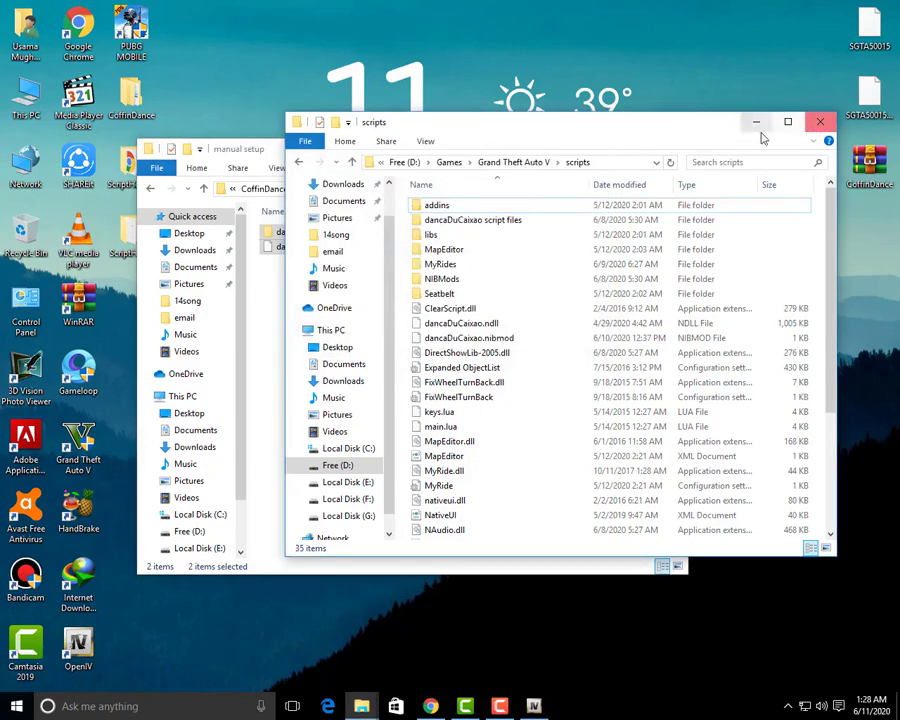
click(818, 122)
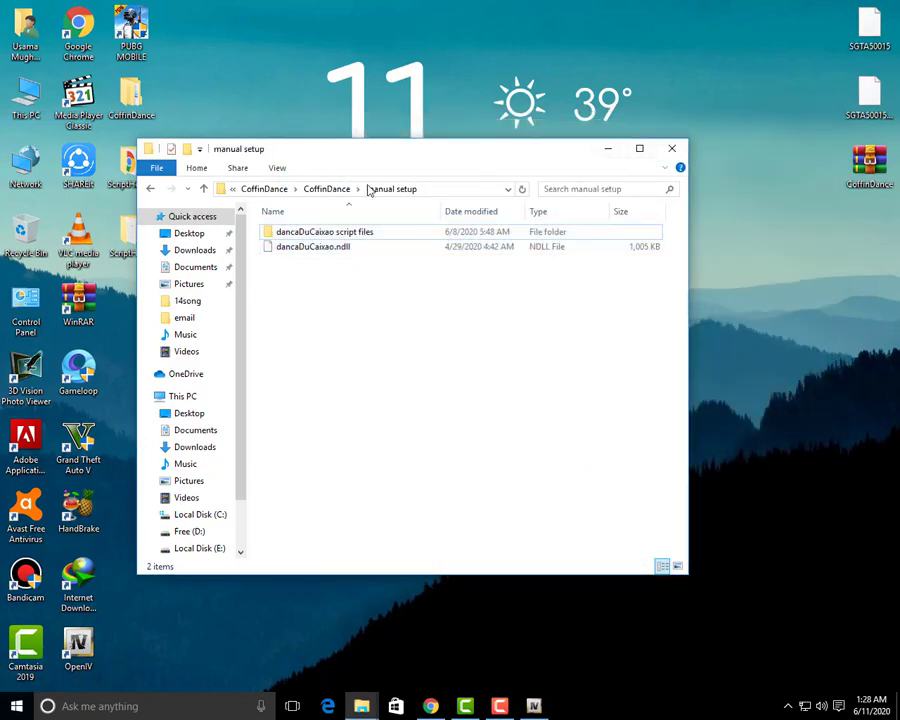
Go back up from manual setup and open the (OIV Pack) NIBSHDotNet and NIBmods menu R5 folder
click(204, 190)
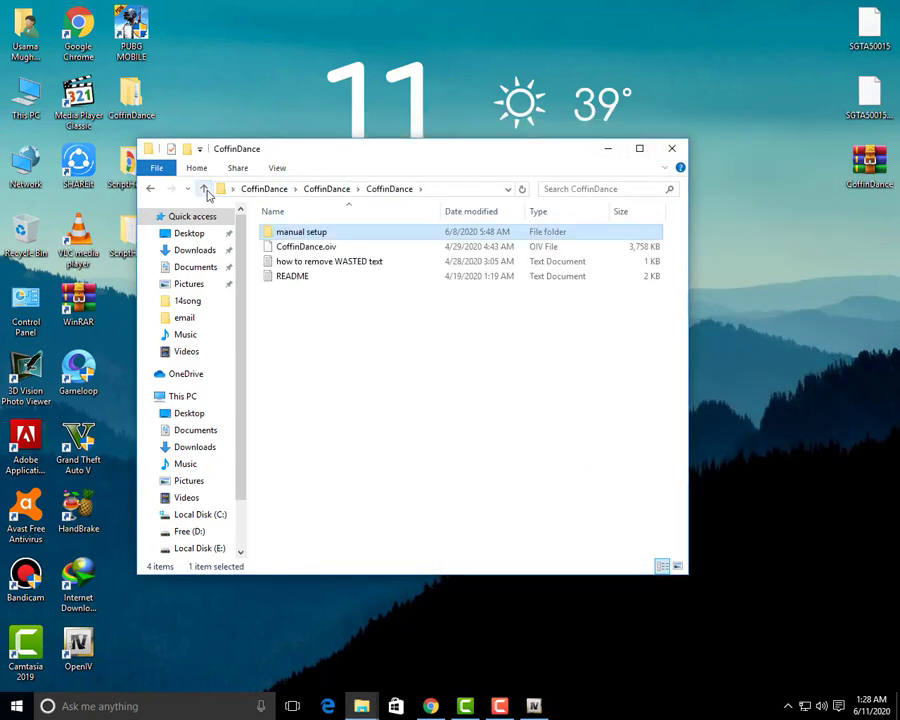
click(204, 190)
double_click(312, 232)
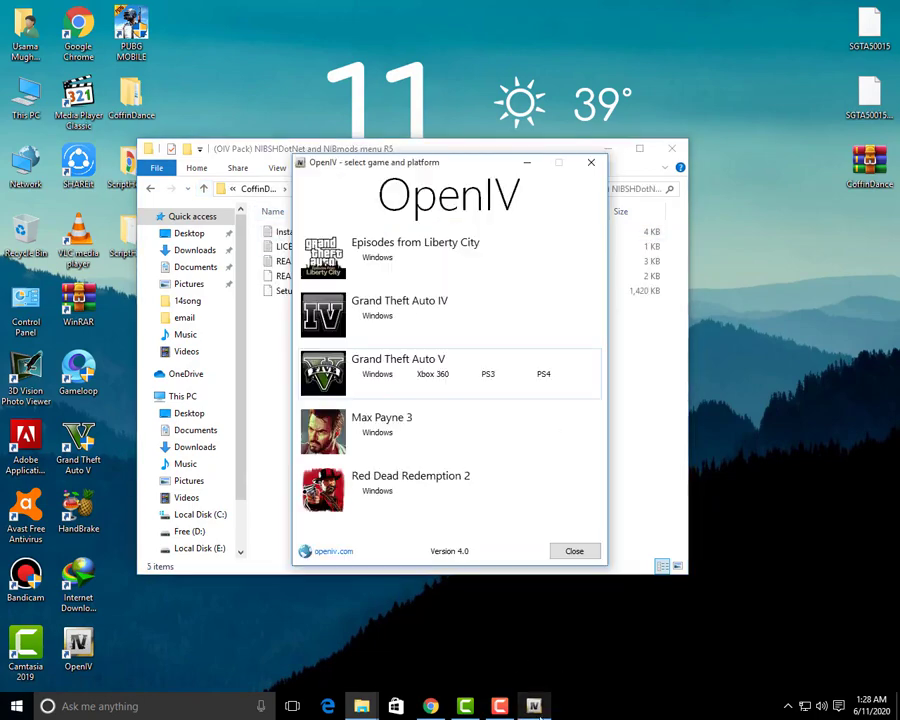
Switch to OpenIV and load Grand Theft Auto V for Windows with D:\Games\Grand Theft Auto V as the game location
click(380, 376)
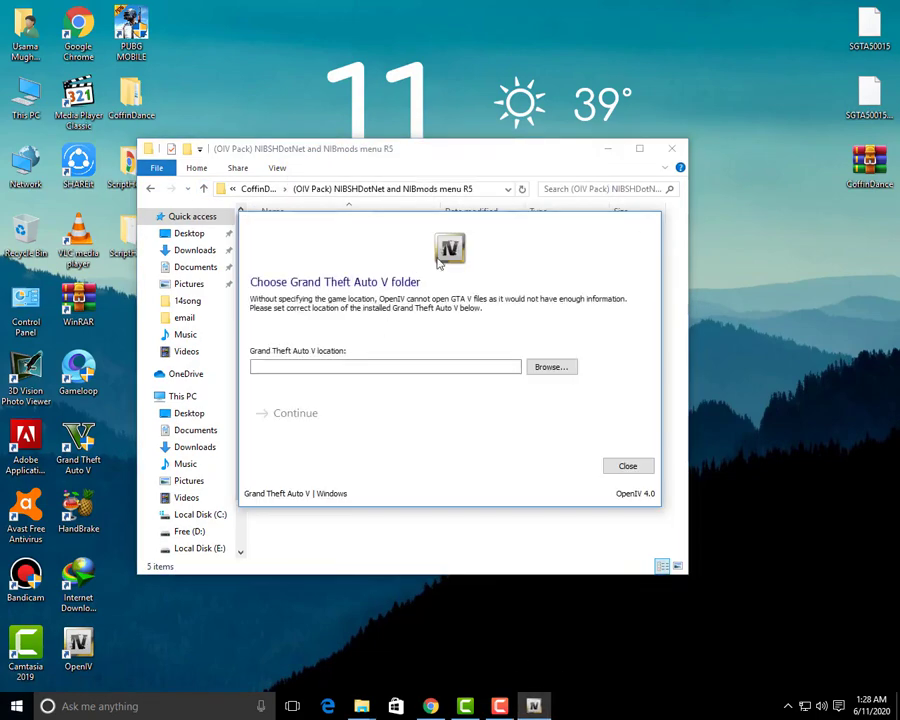
click(540, 366)
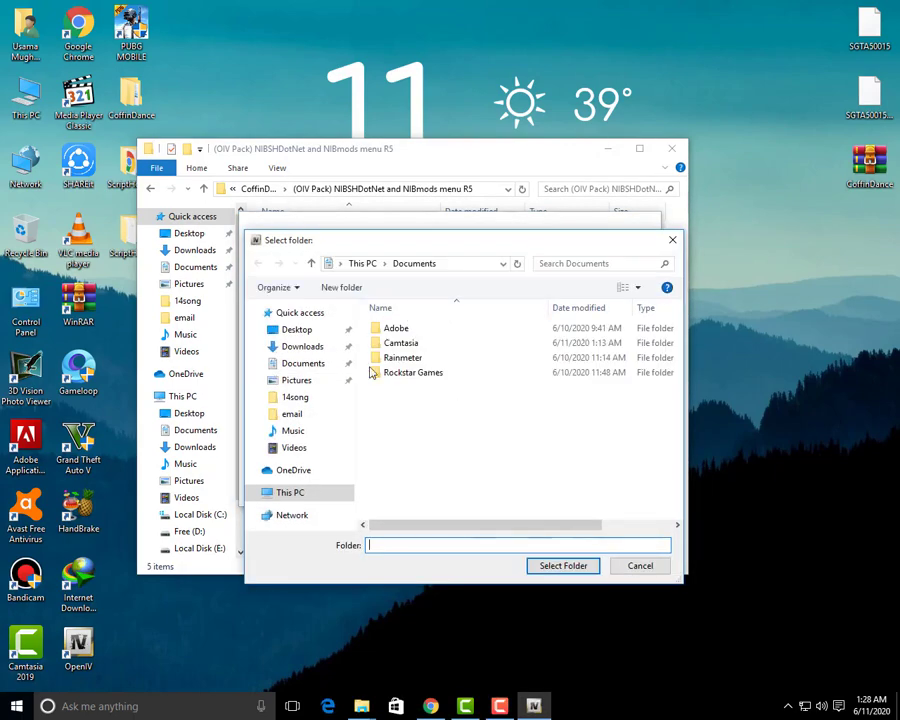
scroll(315, 455, down, 5)
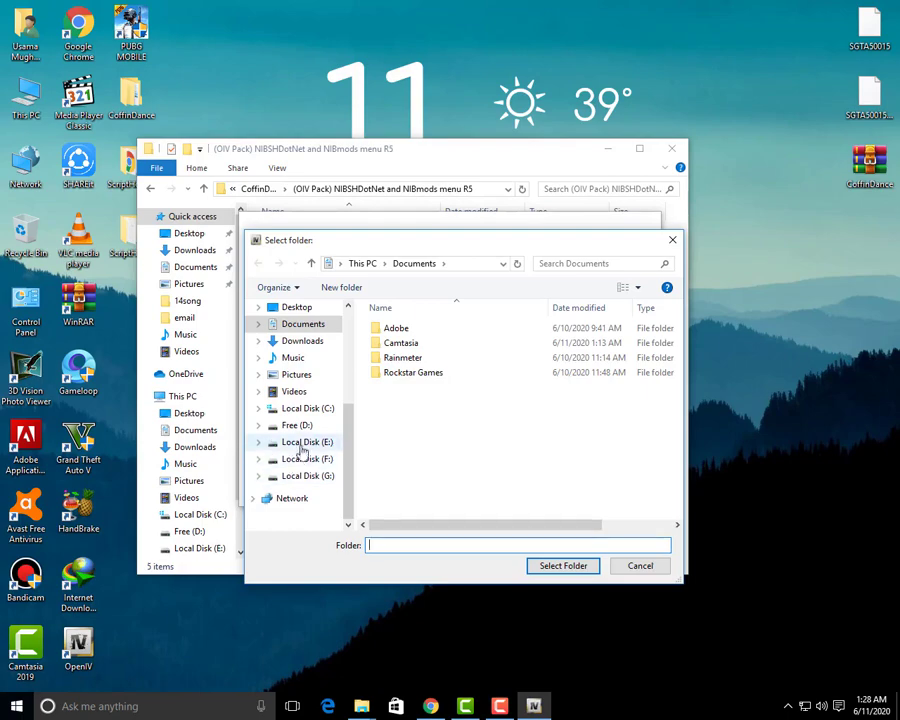
click(297, 425)
click(396, 328)
double_click(470, 333)
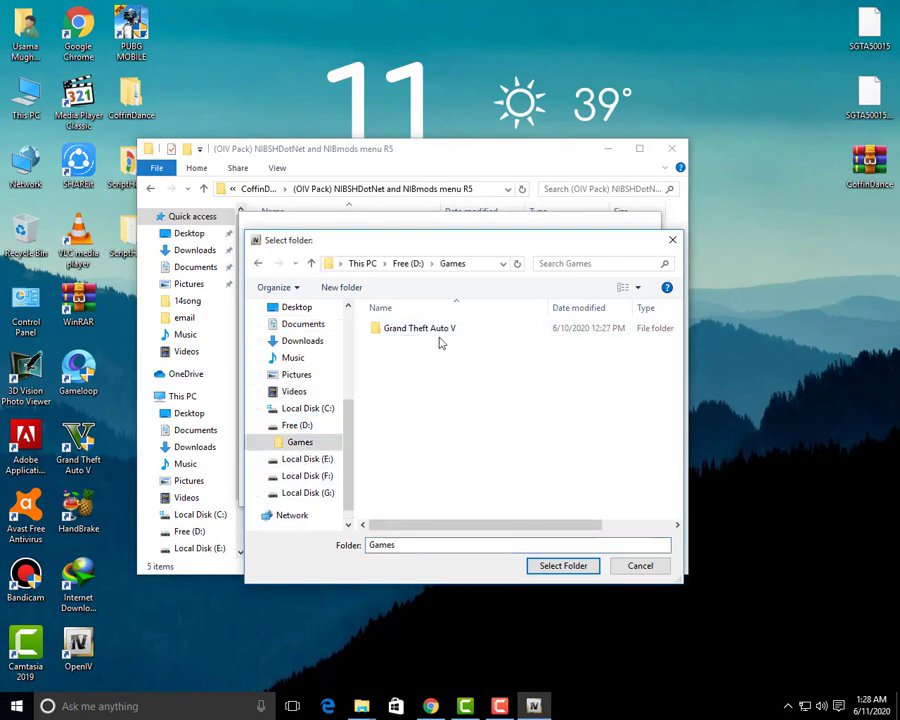
click(446, 332)
click(552, 567)
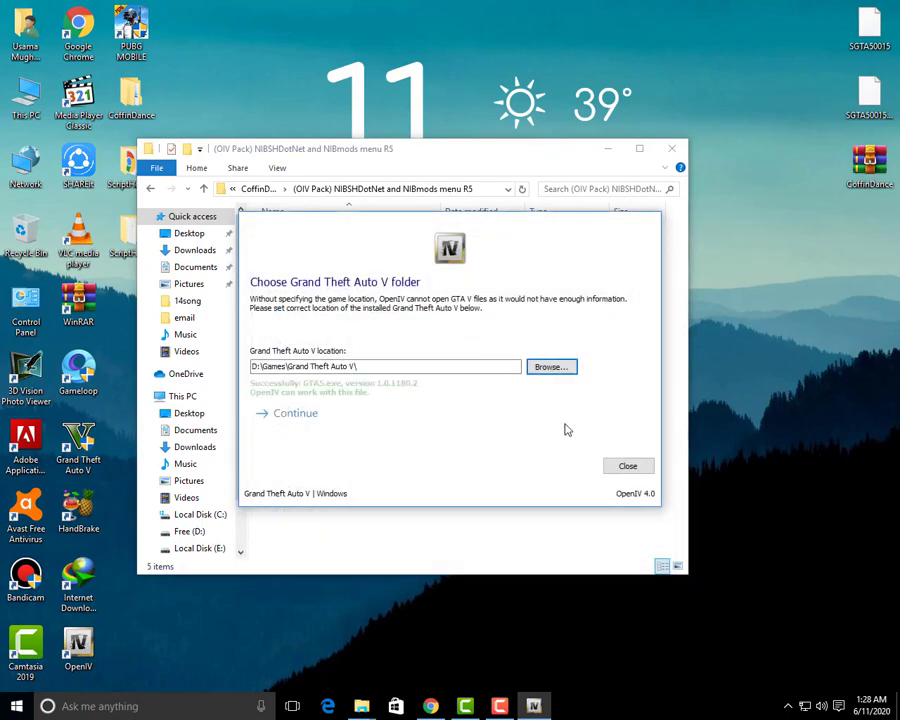
click(416, 412)
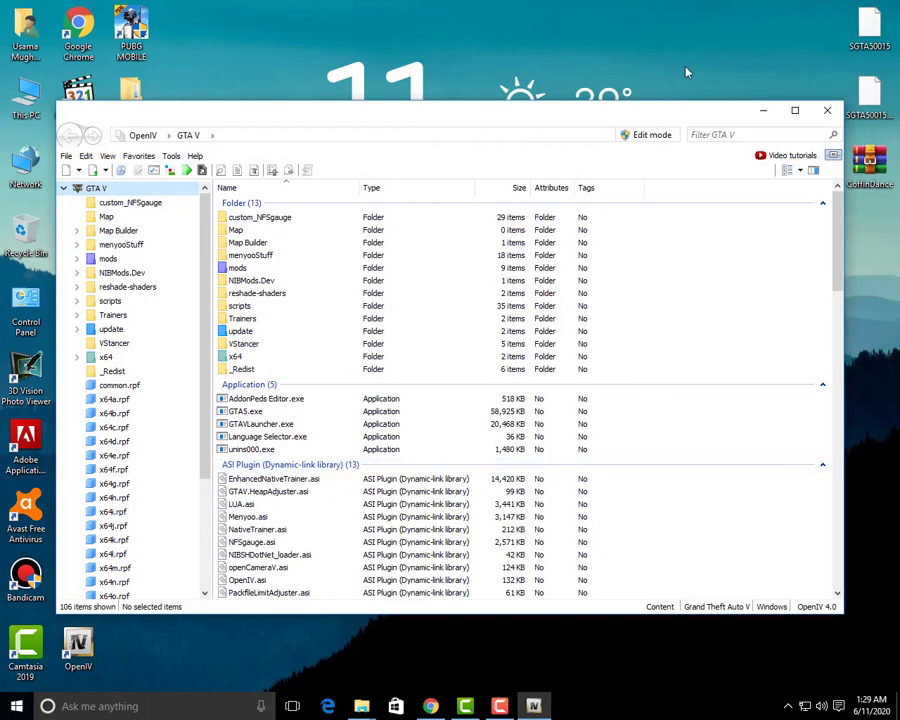
Enable edit mode in OpenIV and check the installation status of the plugins in the ASI Manager
click(641, 137)
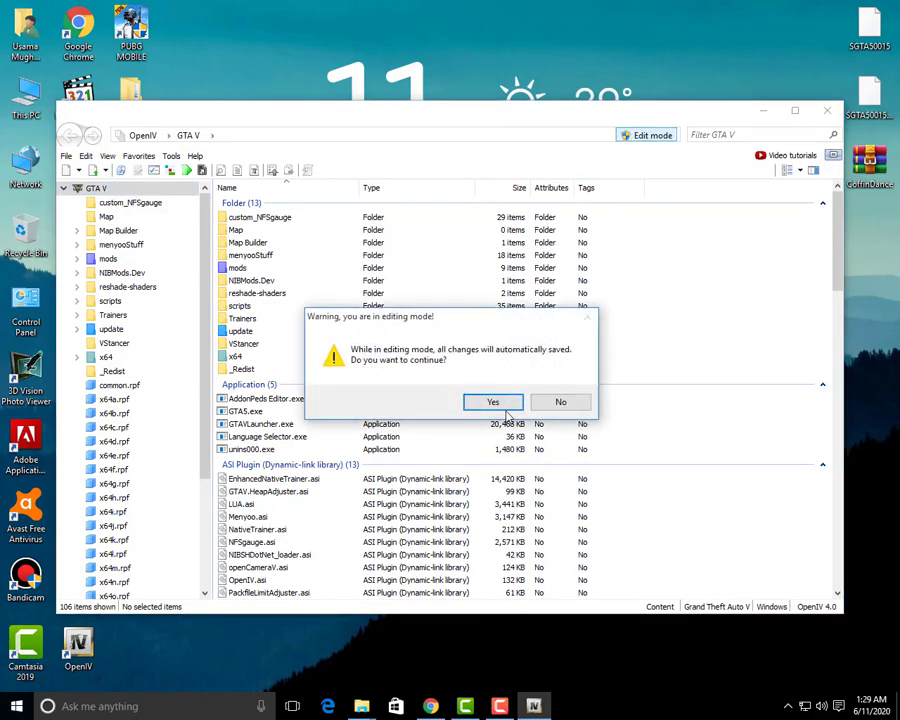
click(494, 400)
click(192, 156)
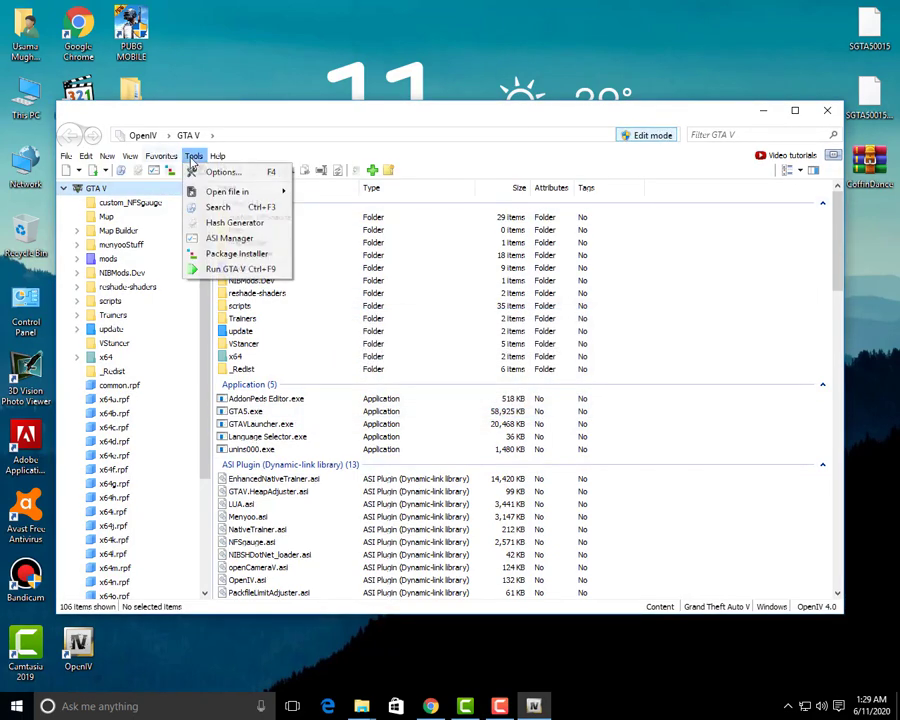
click(210, 240)
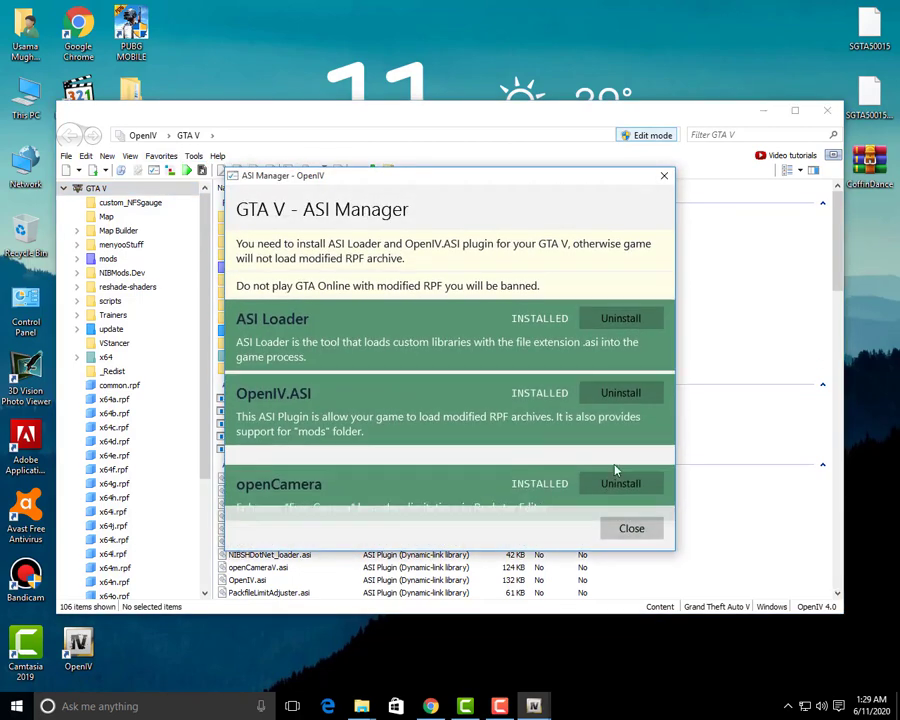
click(631, 530)
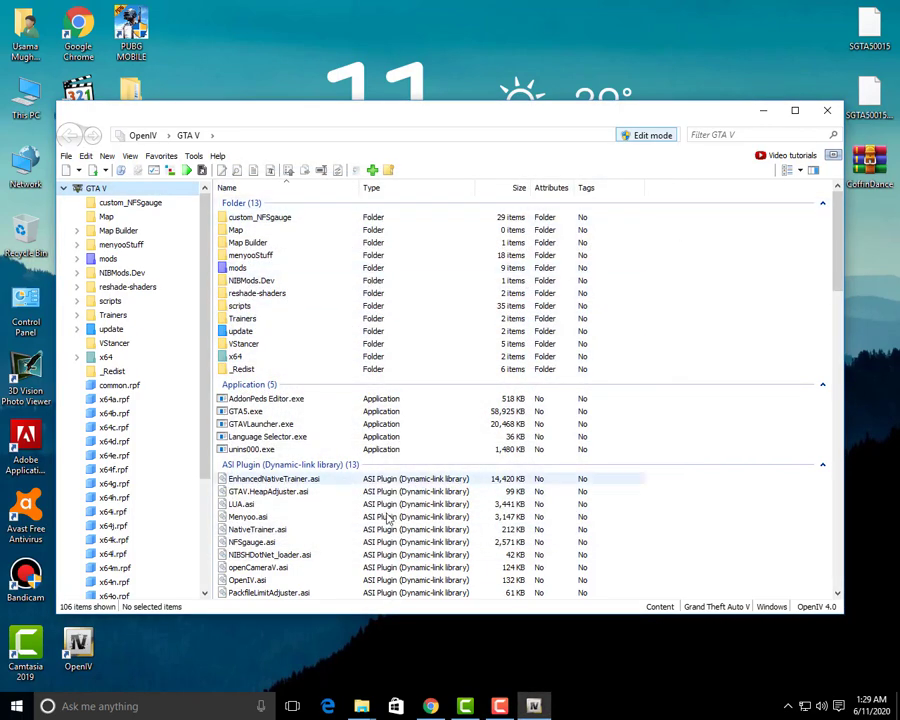
Load Setup package.oiv from the OIV Pack folder into OpenIV's package installer and close the folder window
mouse_move(361, 705)
click(420, 651)
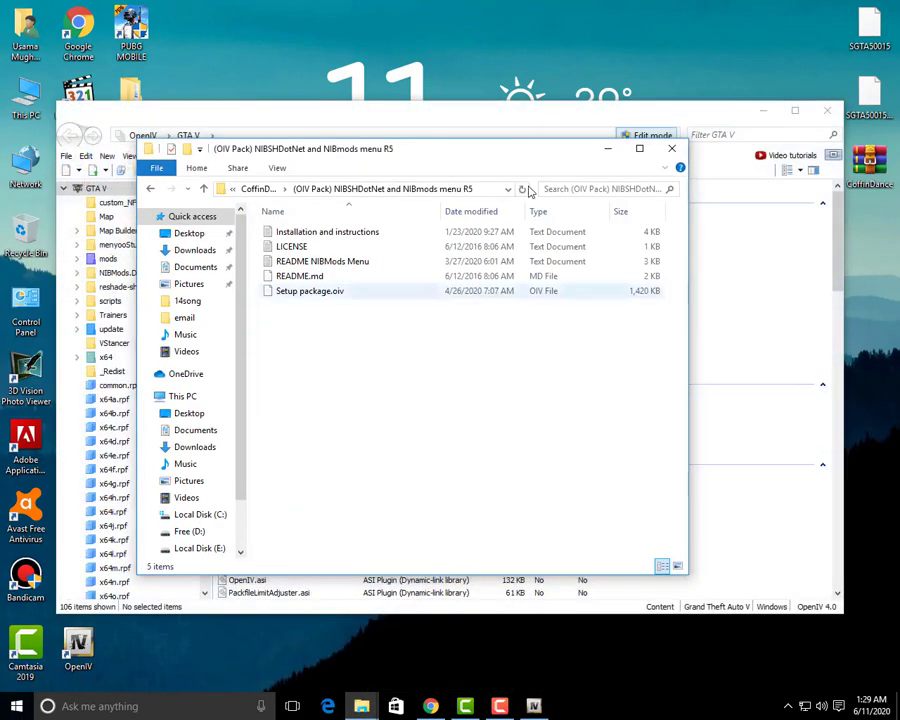
drag(412, 150, 738, 150)
drag(639, 290, 431, 330)
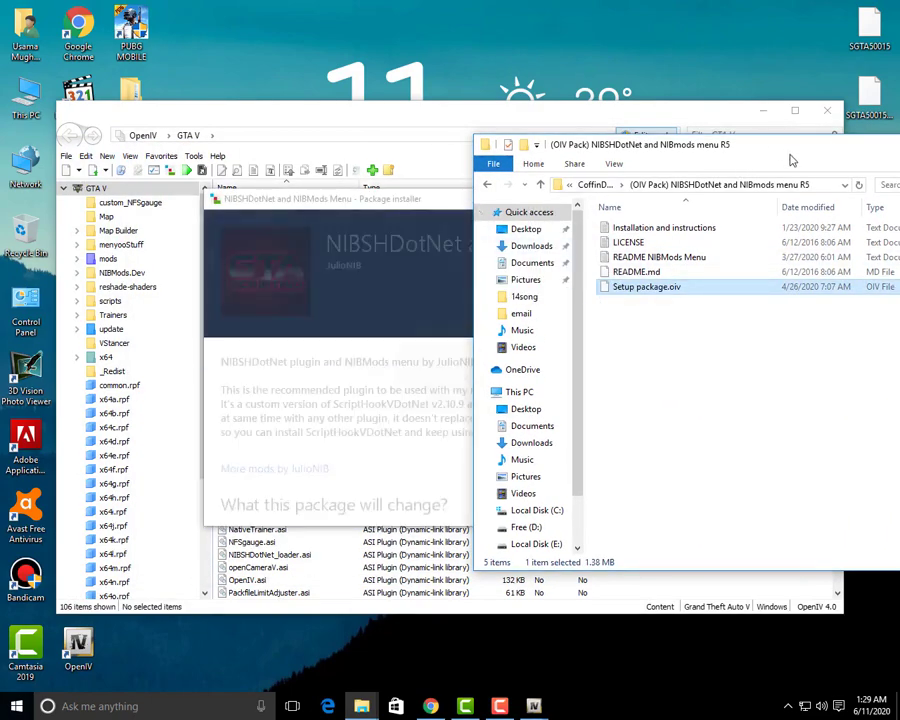
drag(790, 150, 494, 122)
click(713, 118)
Review the NIBSHDotNet and NIBMods Menu package, install it directly into the game folder, and close the installer and OpenIV
scroll(365, 409, down, 10)
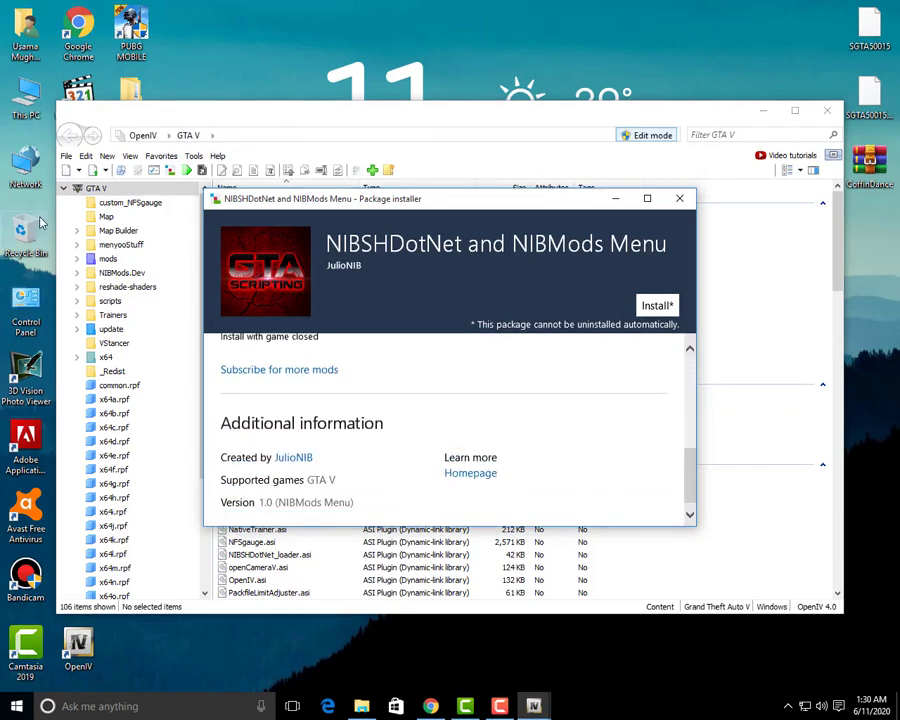
double_click(25, 100)
click(723, 134)
scroll(514, 451, up, 8)
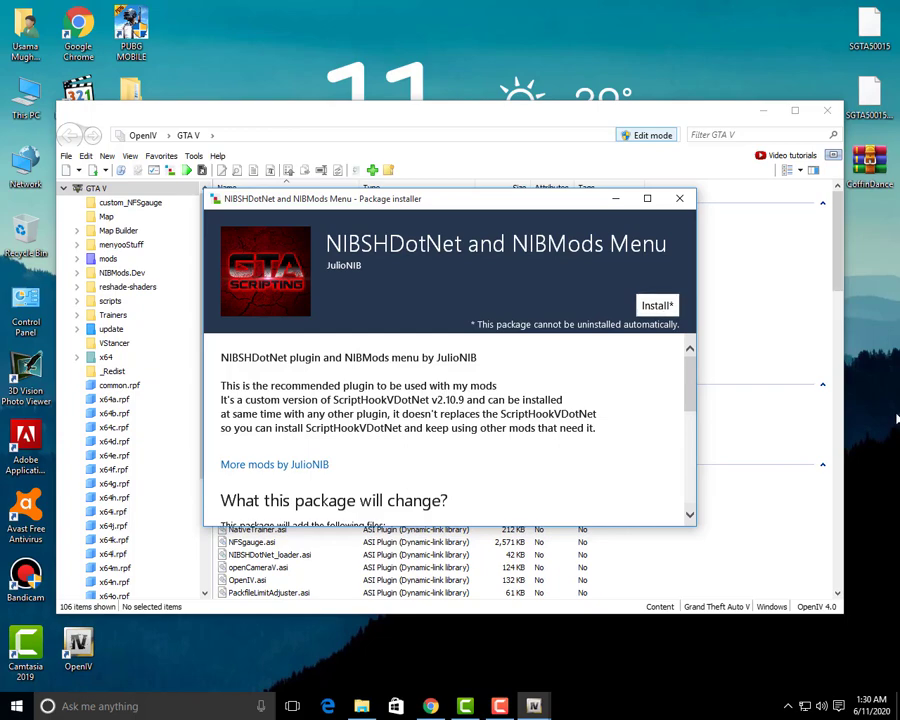
click(655, 307)
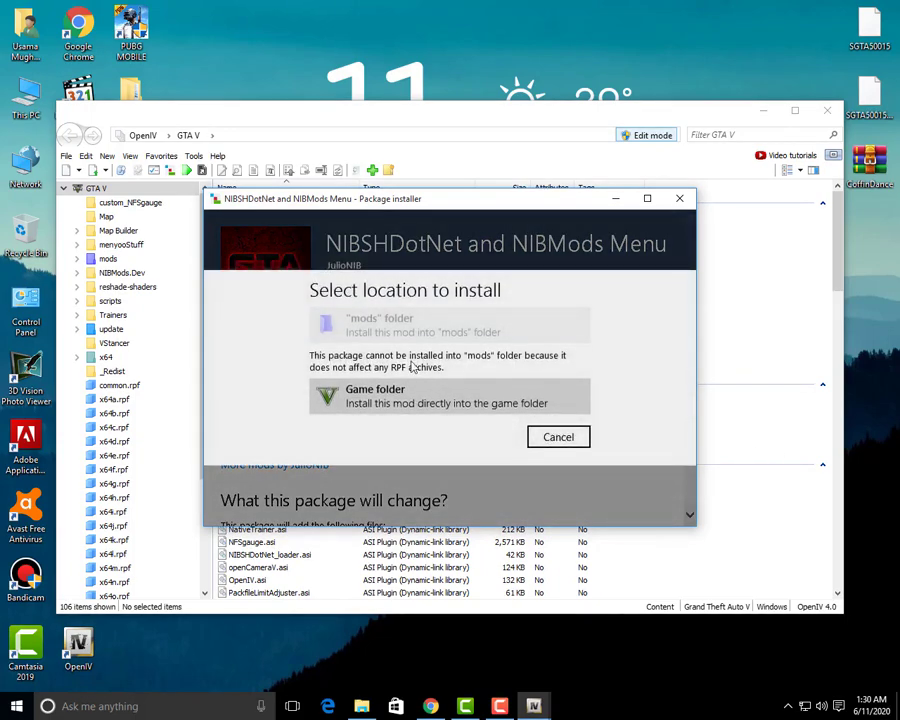
click(370, 400)
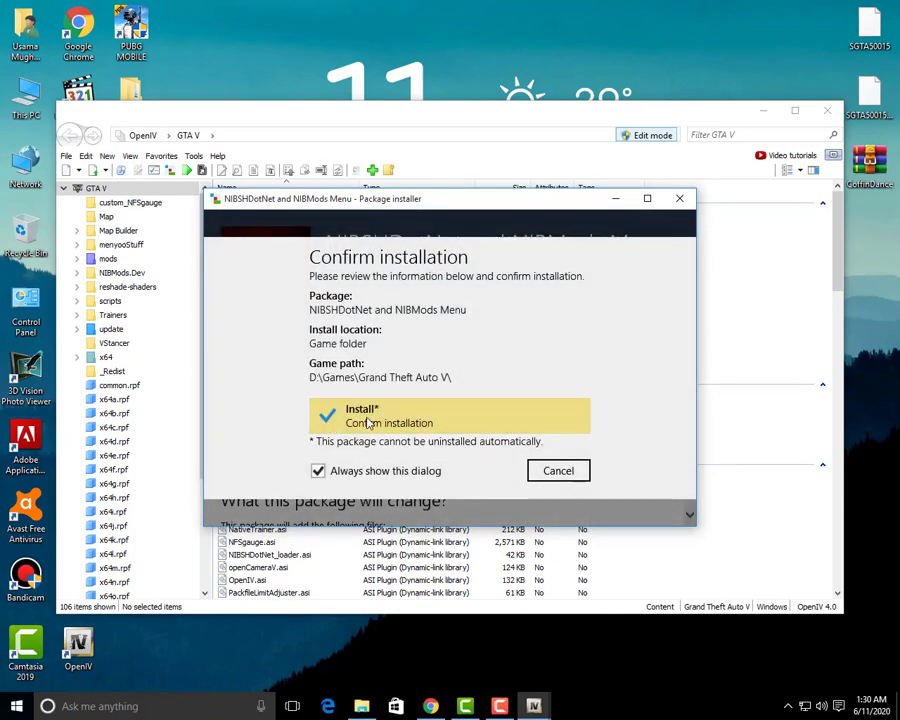
click(369, 422)
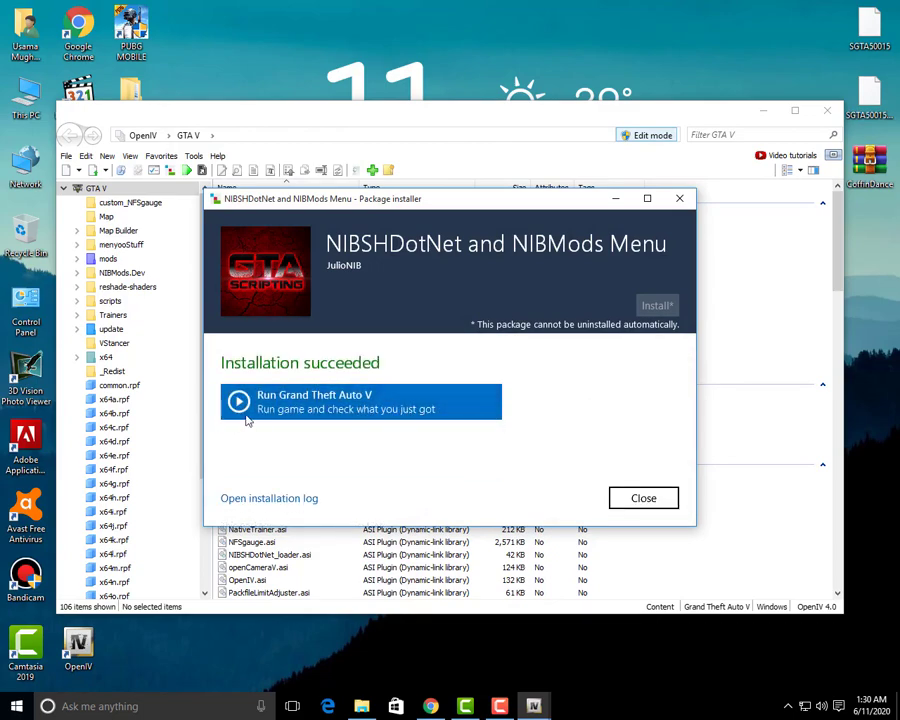
click(620, 498)
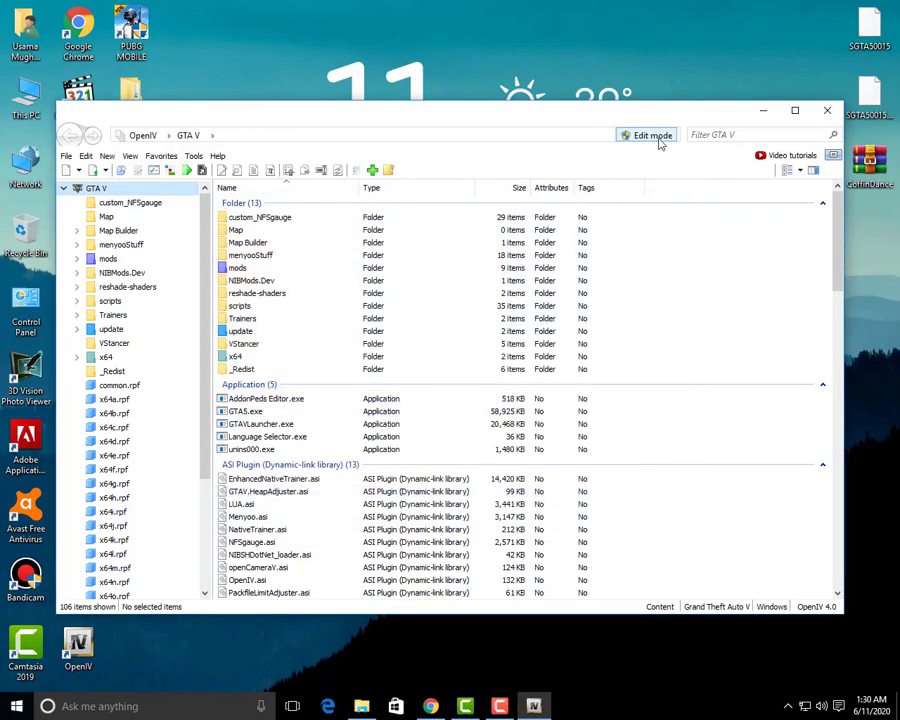
click(827, 110)
right_click(550, 426)
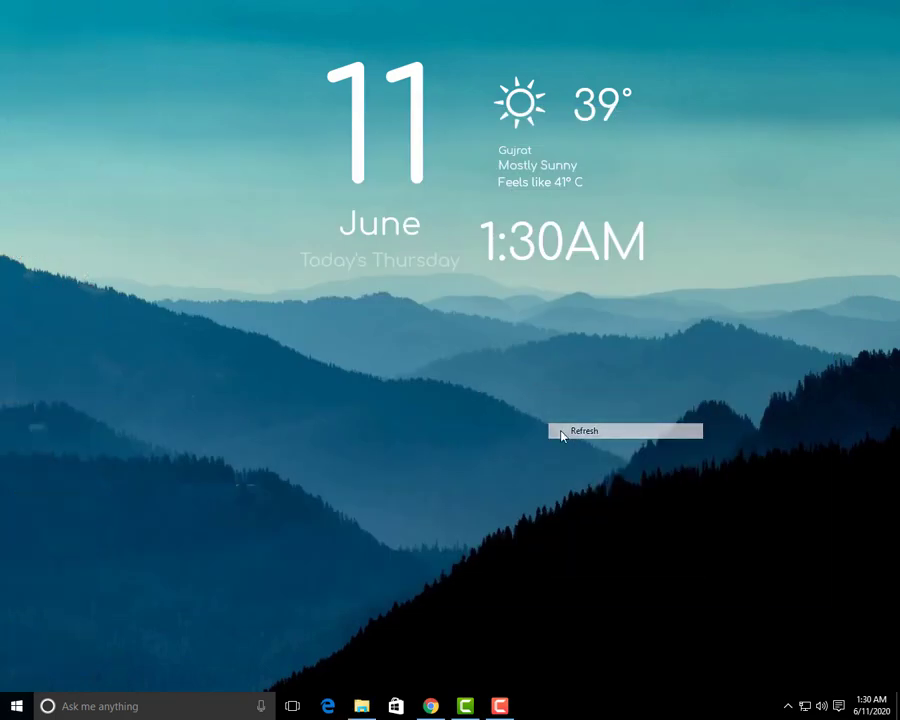
click(561, 434)
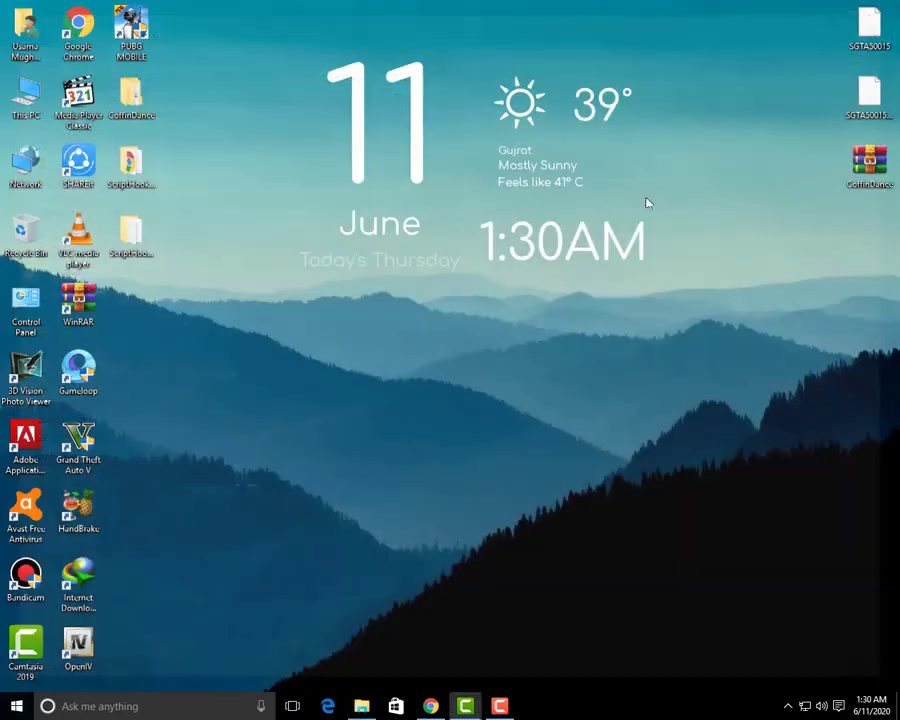
right_click(536, 283)
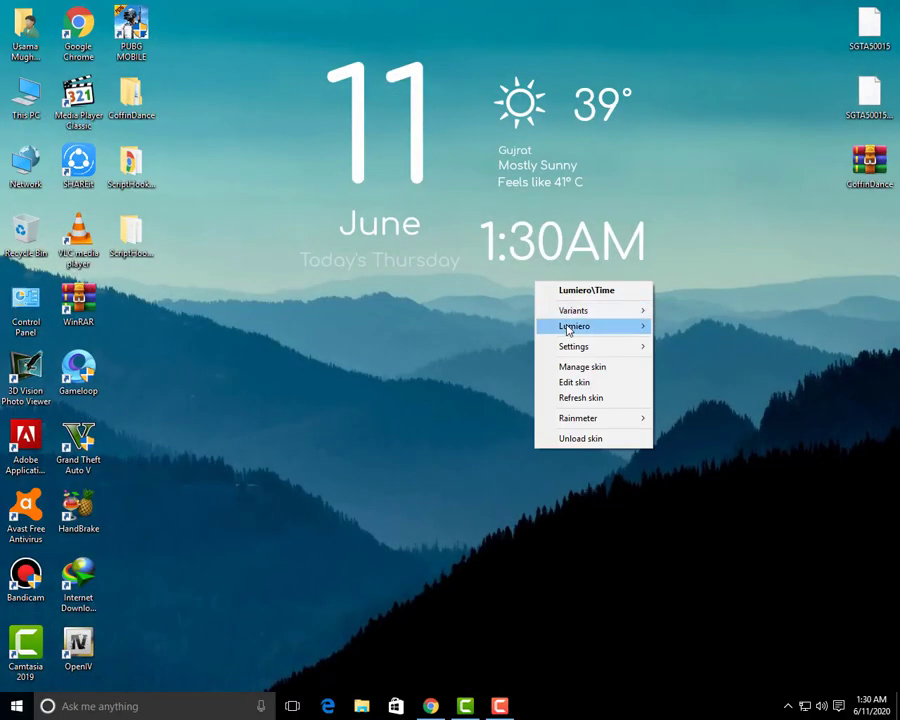
right_click(245, 346)
click(291, 411)
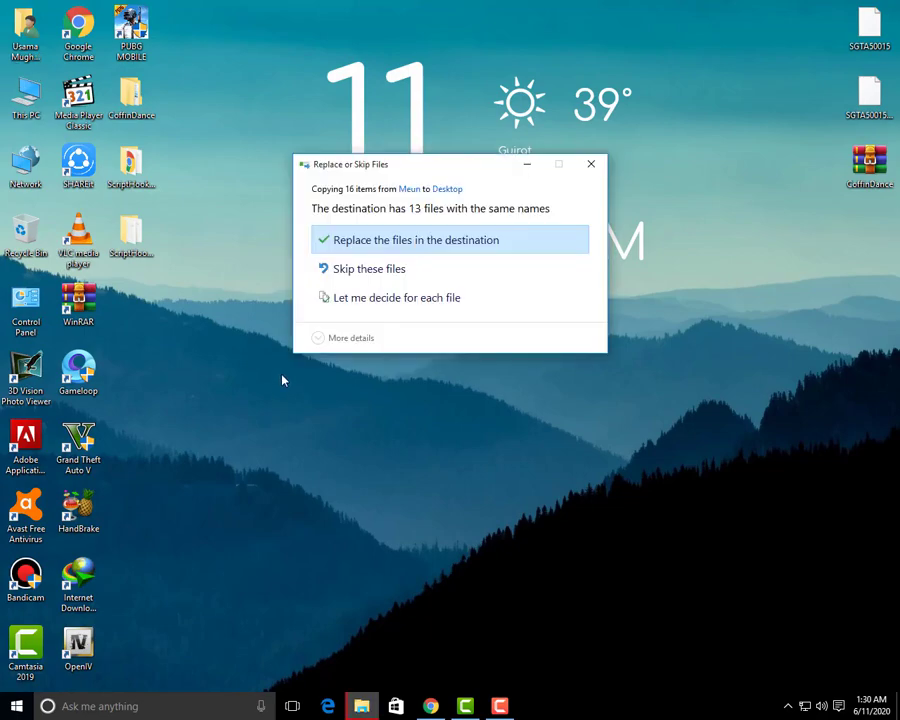
click(591, 164)
right_click(173, 330)
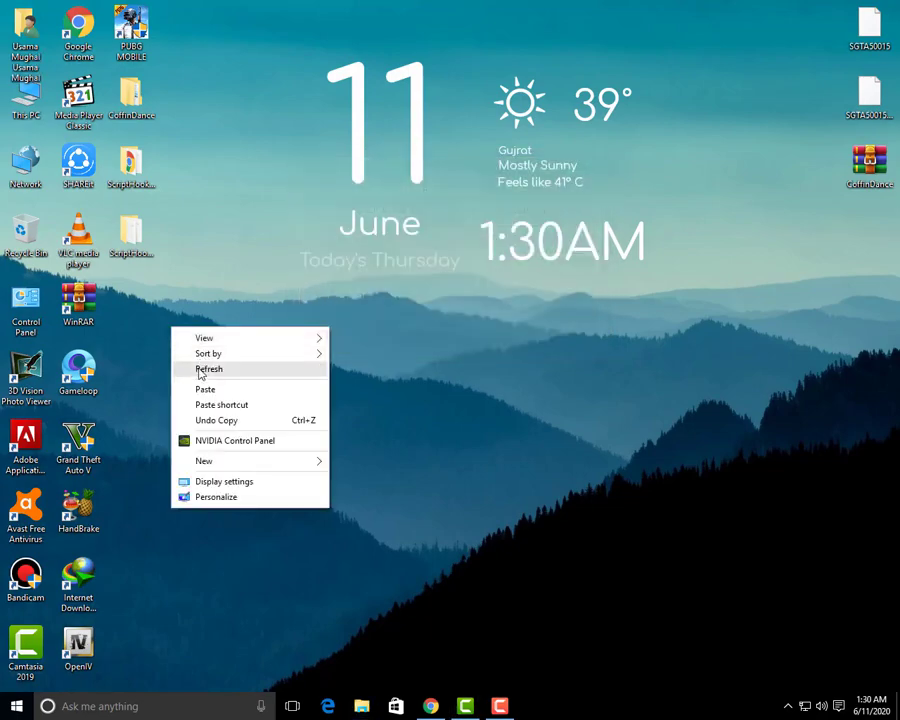
click(199, 370)
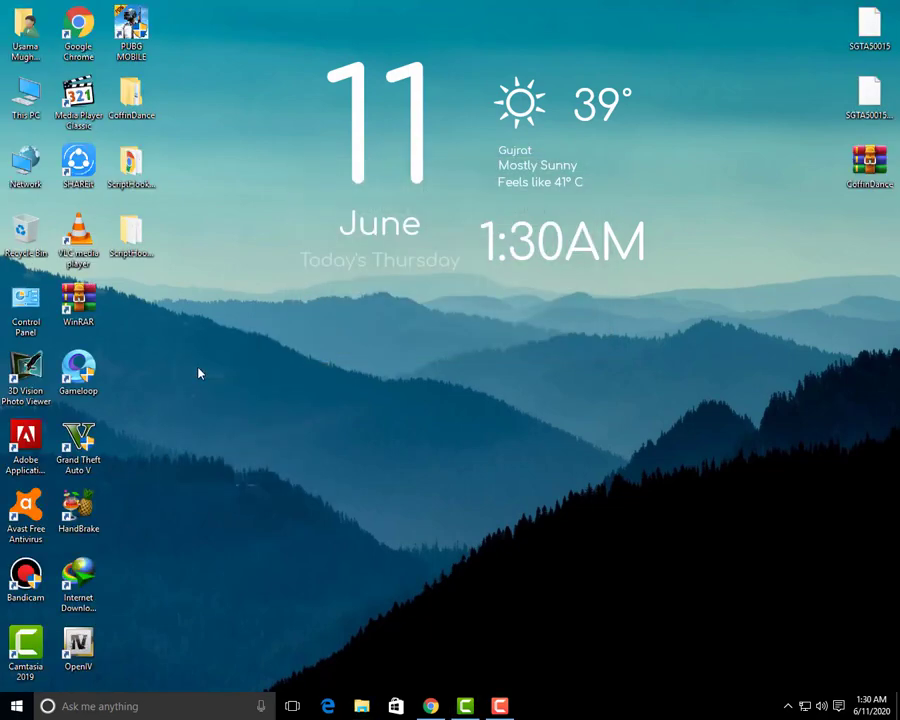
right_click(206, 341)
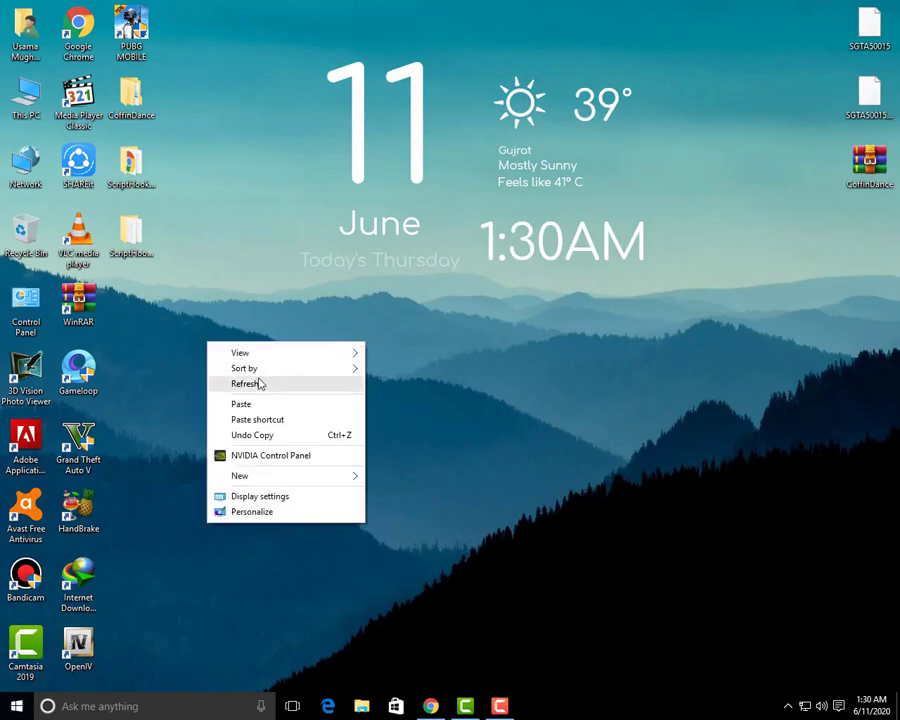
click(257, 382)
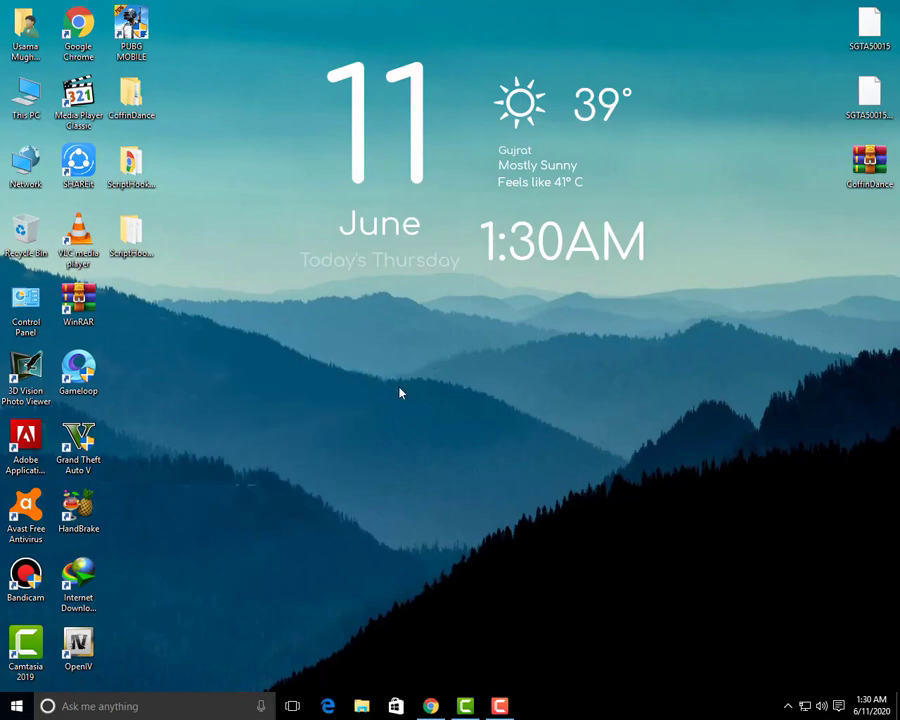
right_click(395, 382)
click(403, 418)
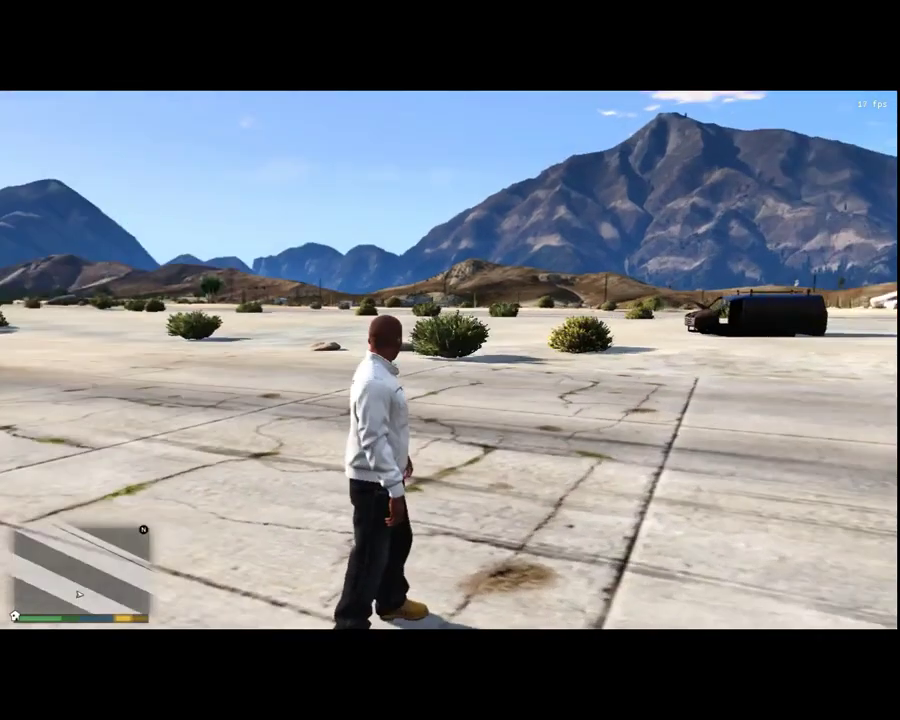
key(w)
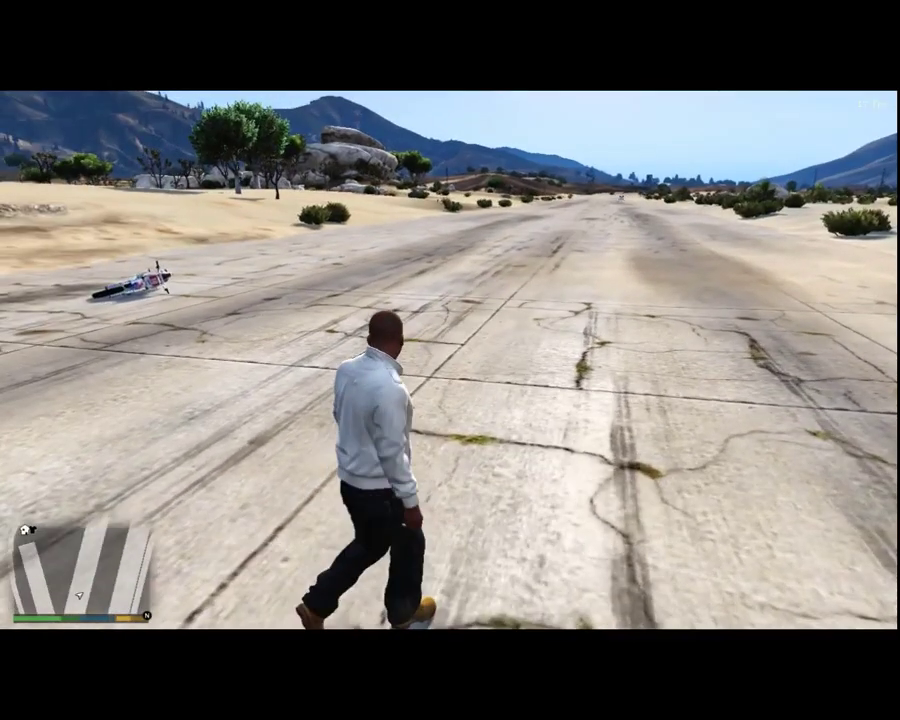
key(ctrl)
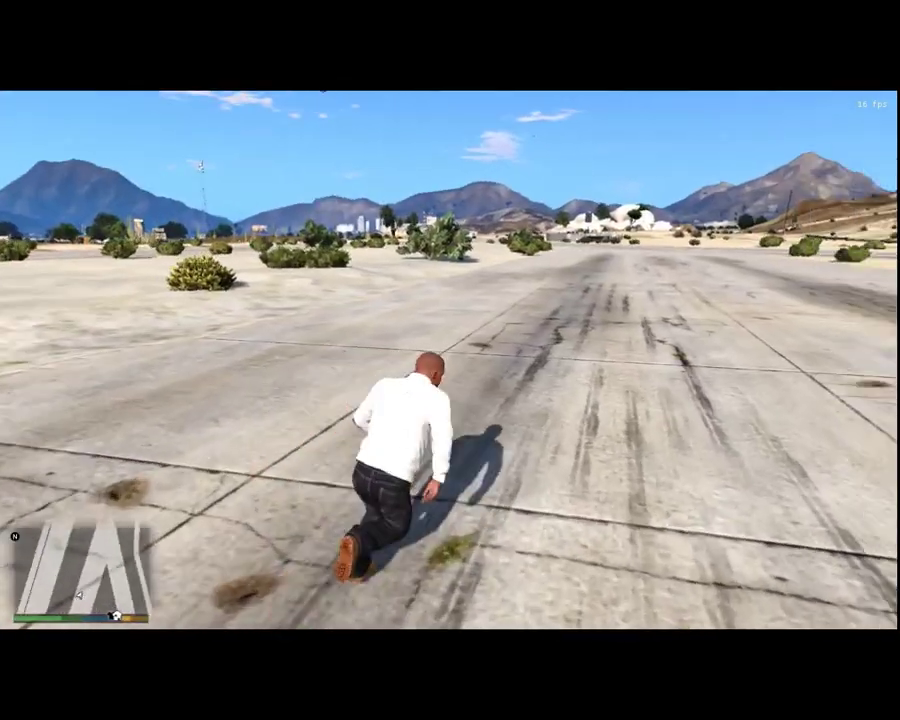
key(ctrl)
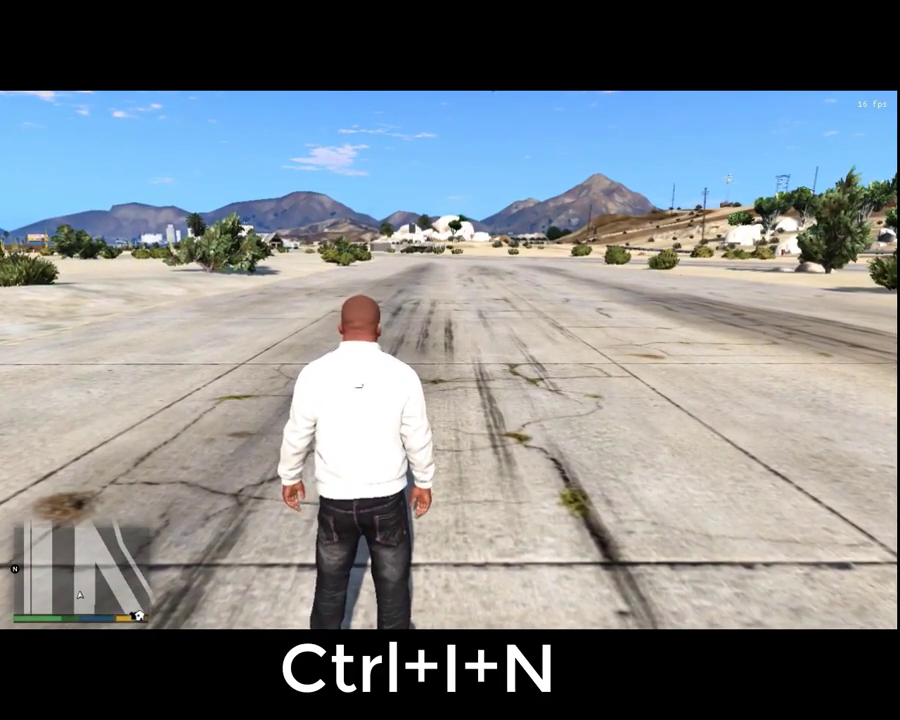
key(w)
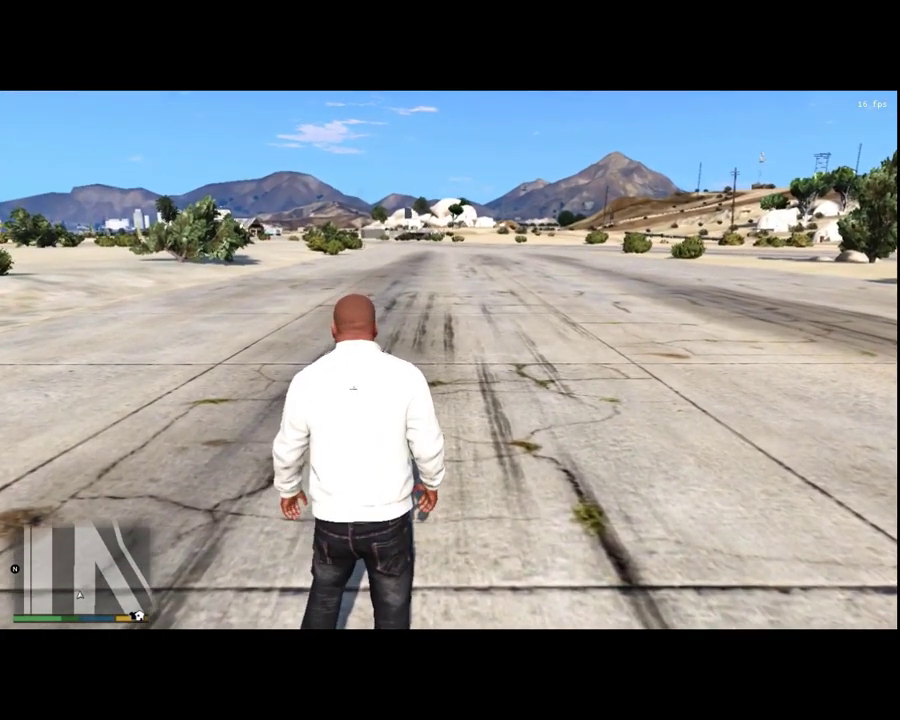
In Grand Theft Auto V, bring up the NIBMods Menu and open its Dança do Caixão/Coffin Dance entry
key(ctrl+i+n)
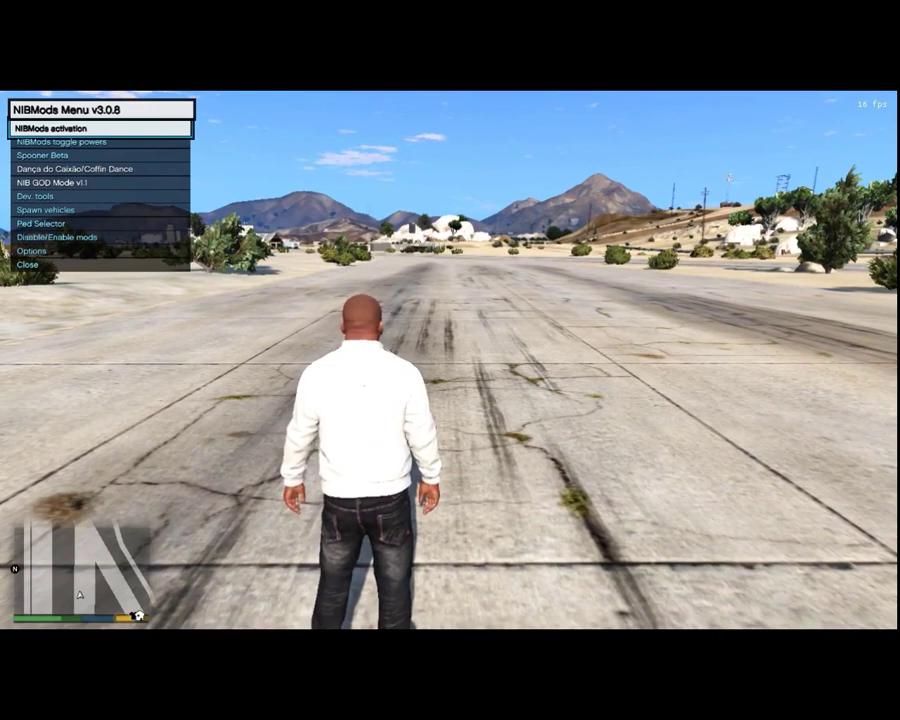
key(Down)
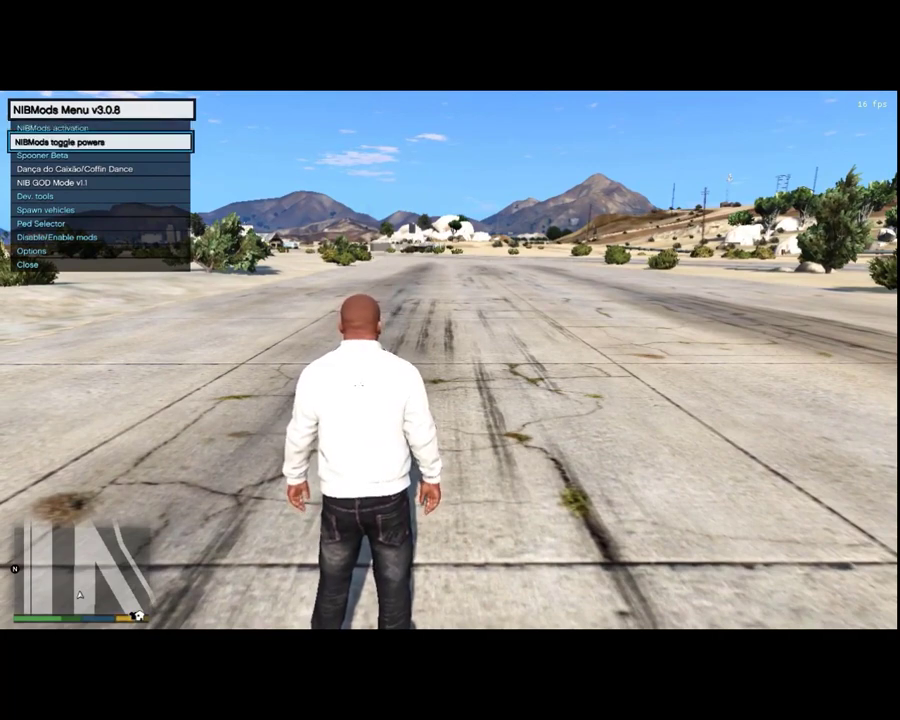
key(Down)
key(Down)
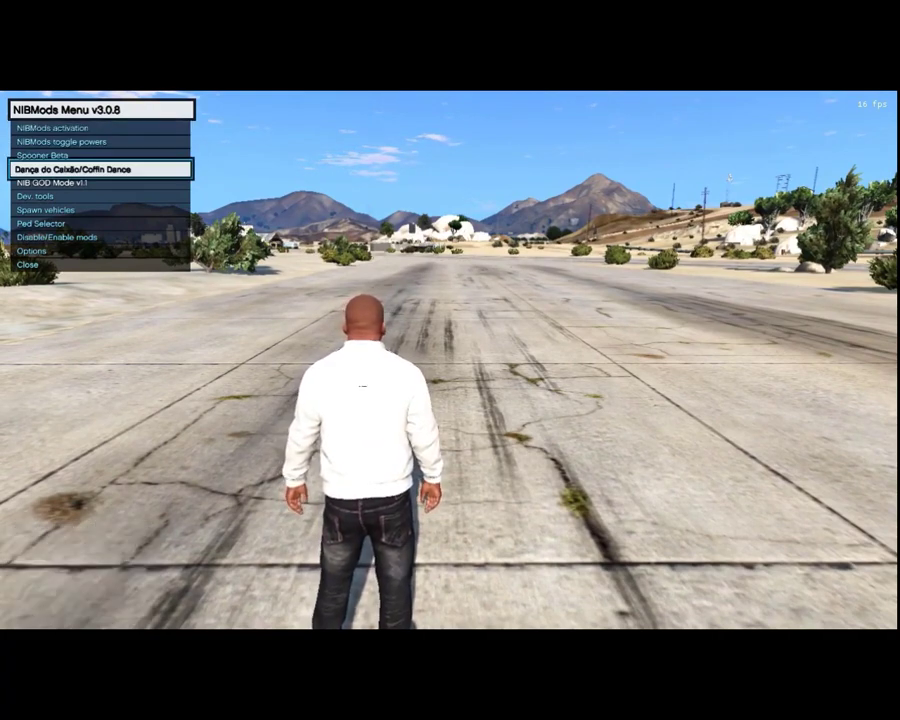
key(Return)
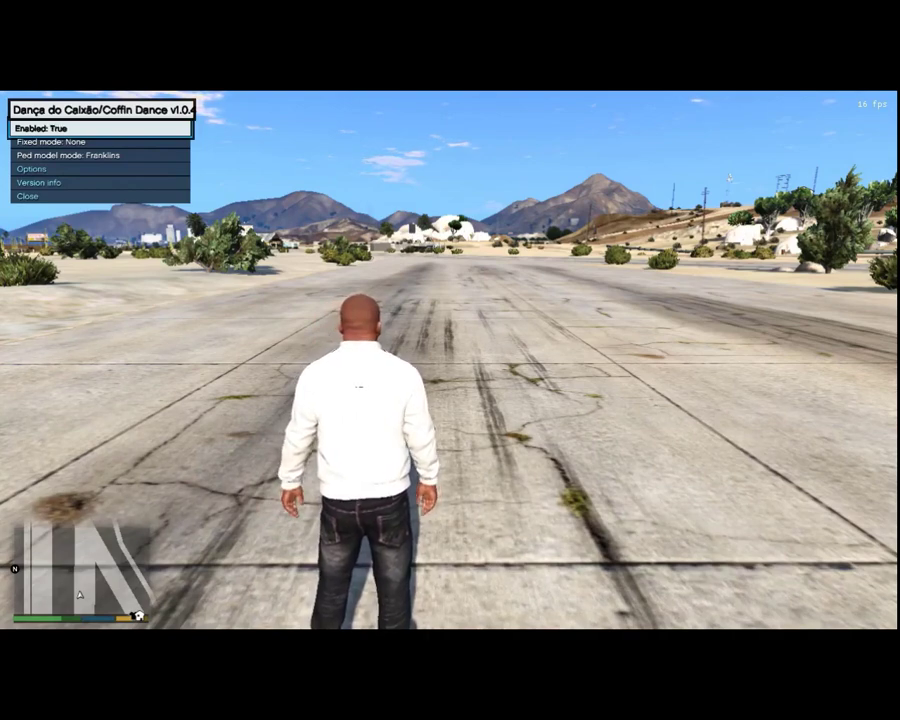
Go through the Coffin Dance fixed modes, including Duster plane, Jet (Luxor) and On police truck (PoliceT), and choose On foot
key(Down)
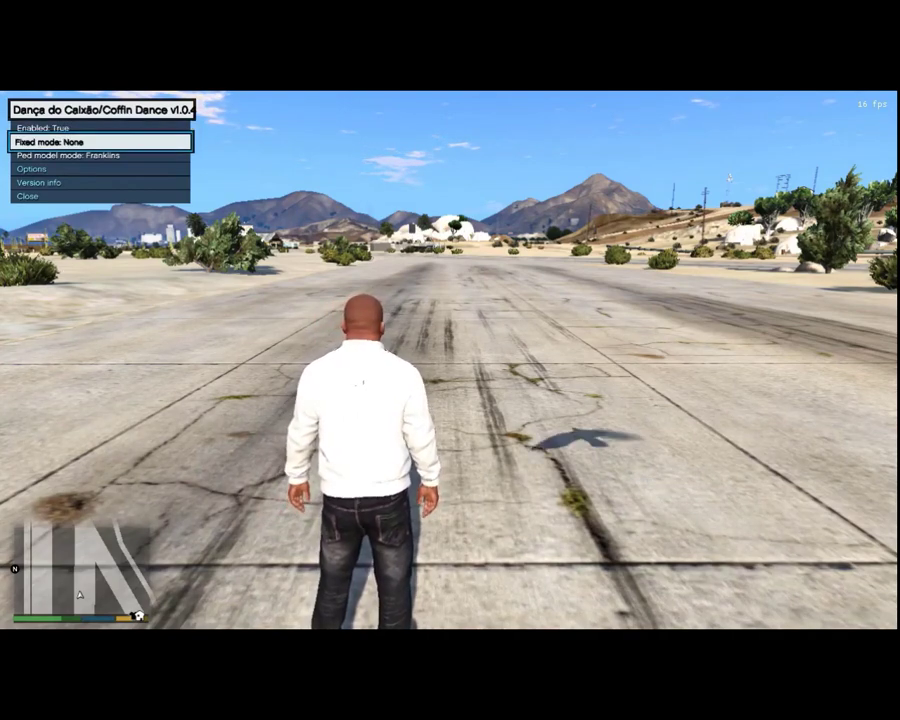
key(Down)
key(Up)
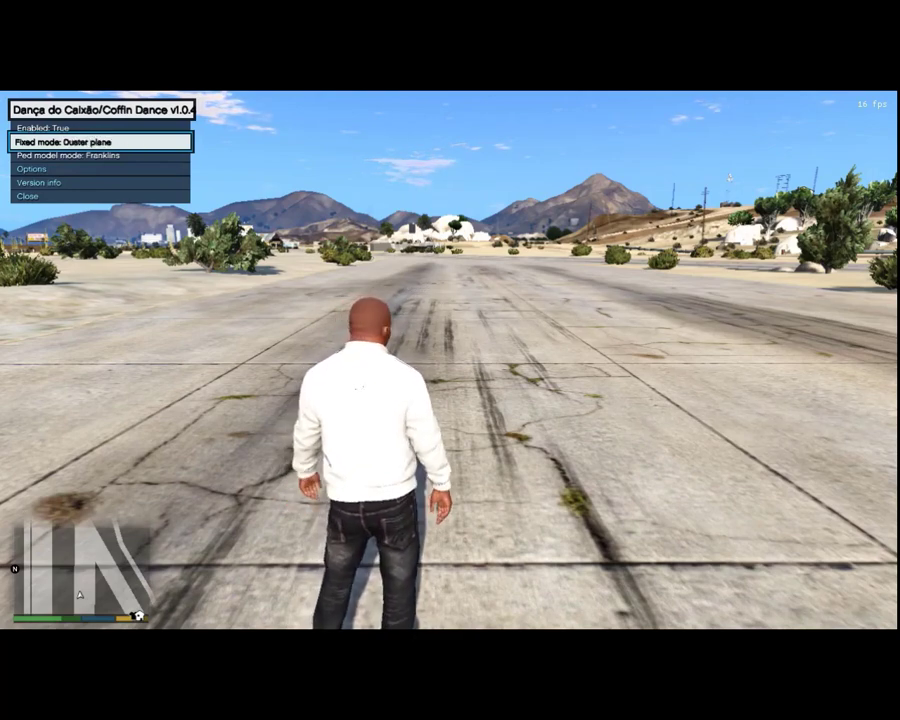
key(Right)
key(Right)
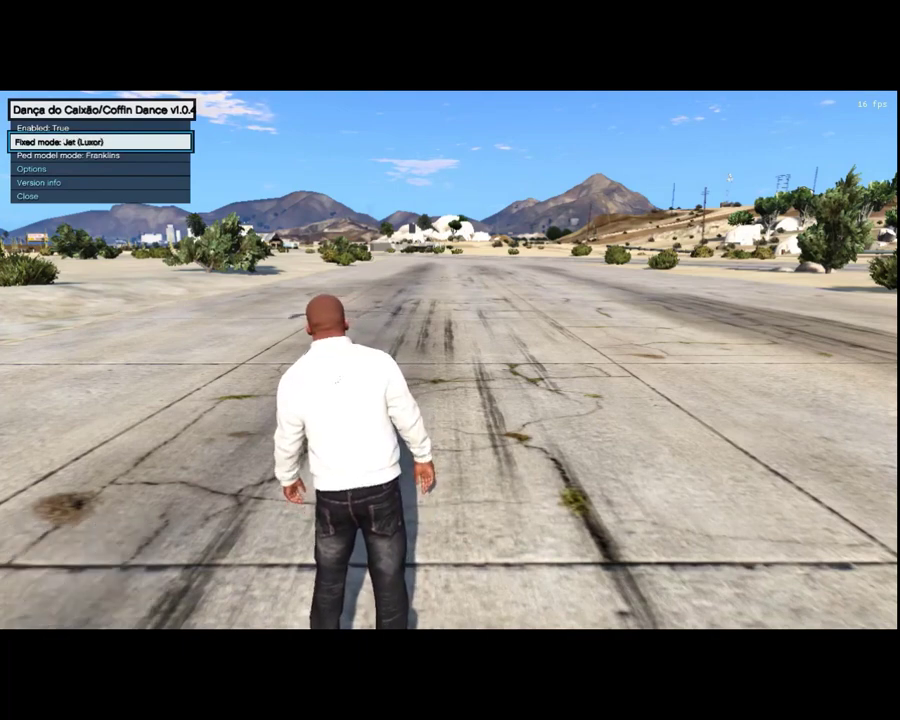
key(Right)
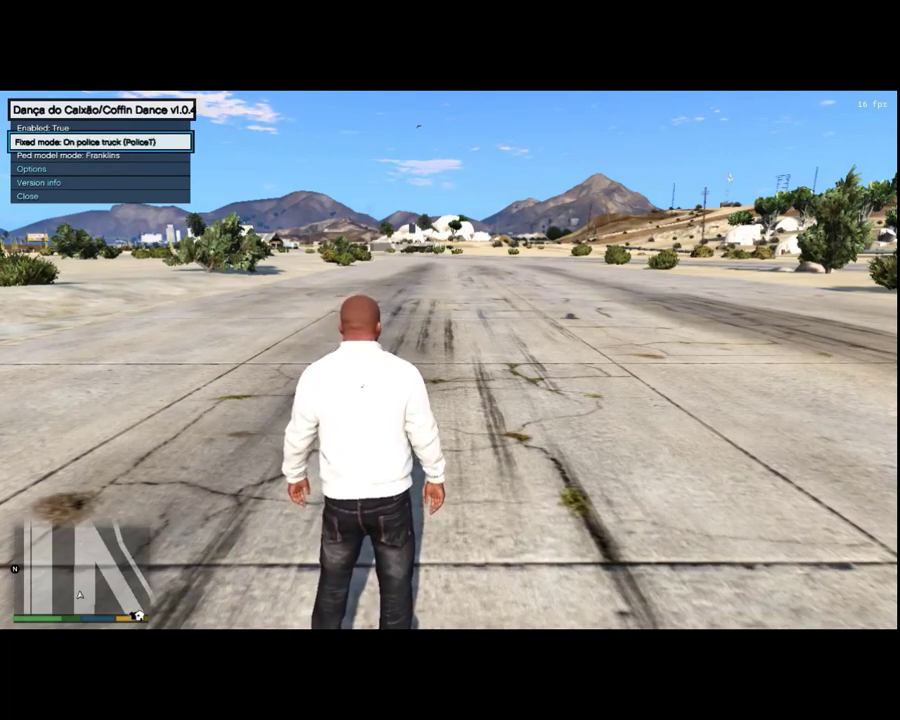
key(Right)
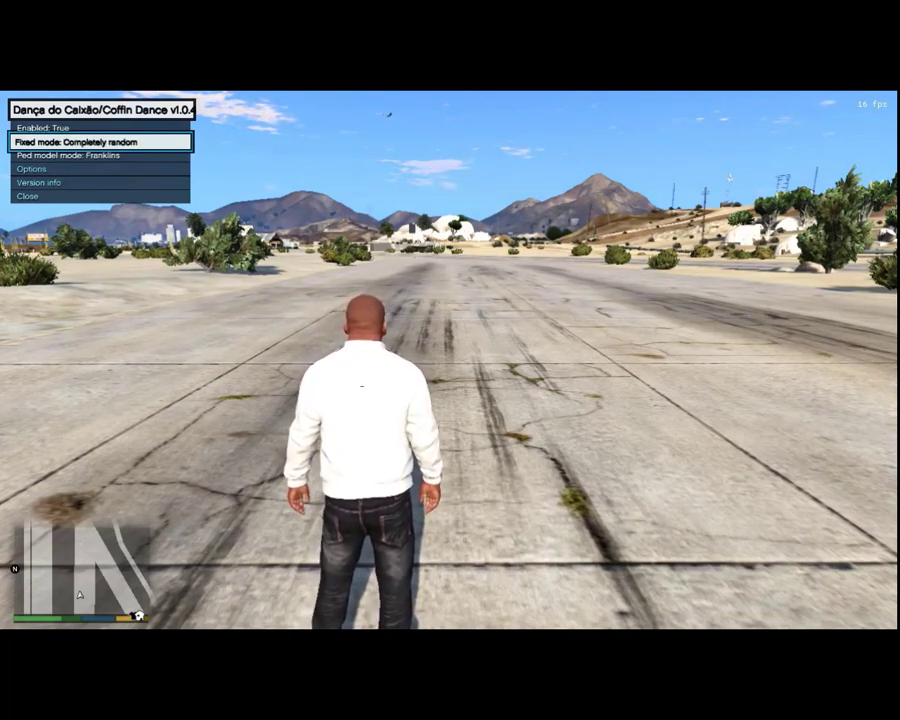
key(Right)
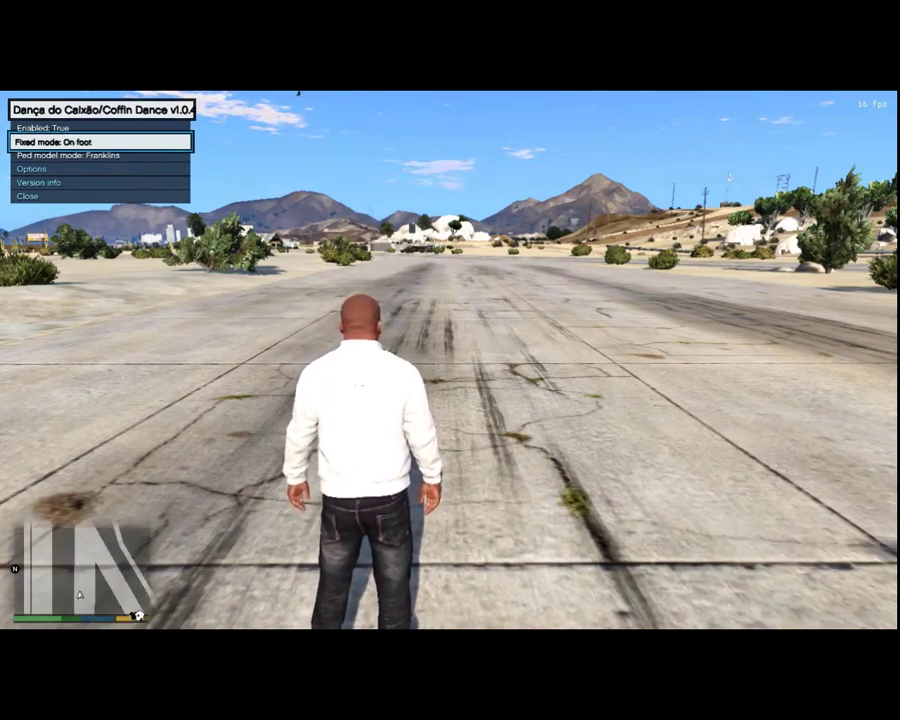
Set the Coffin Dance fixed mode to Completely random
key(Down)
key(Up)
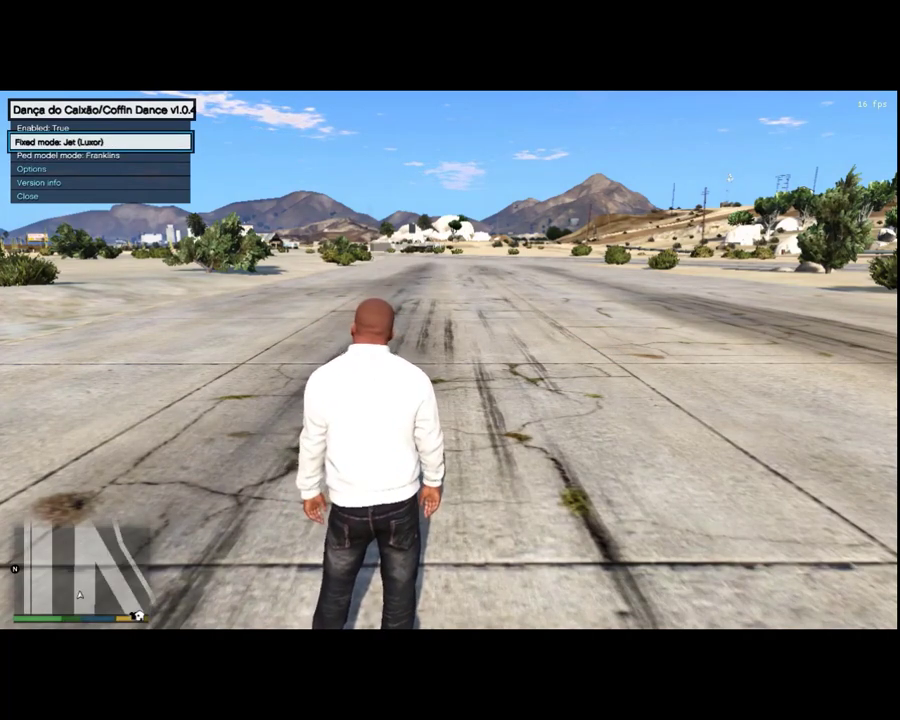
key(Right)
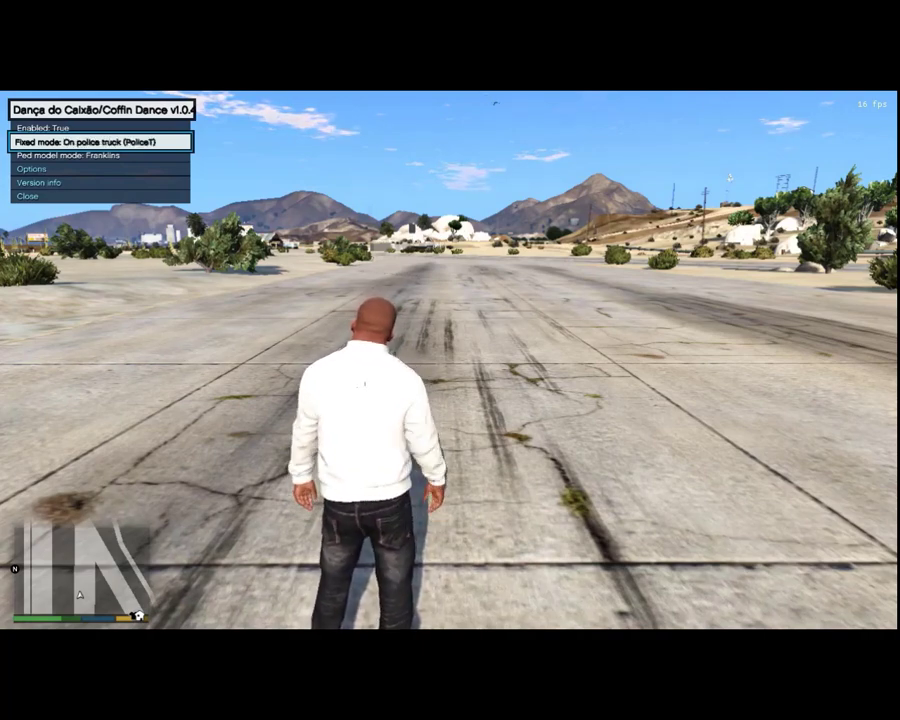
key(Right)
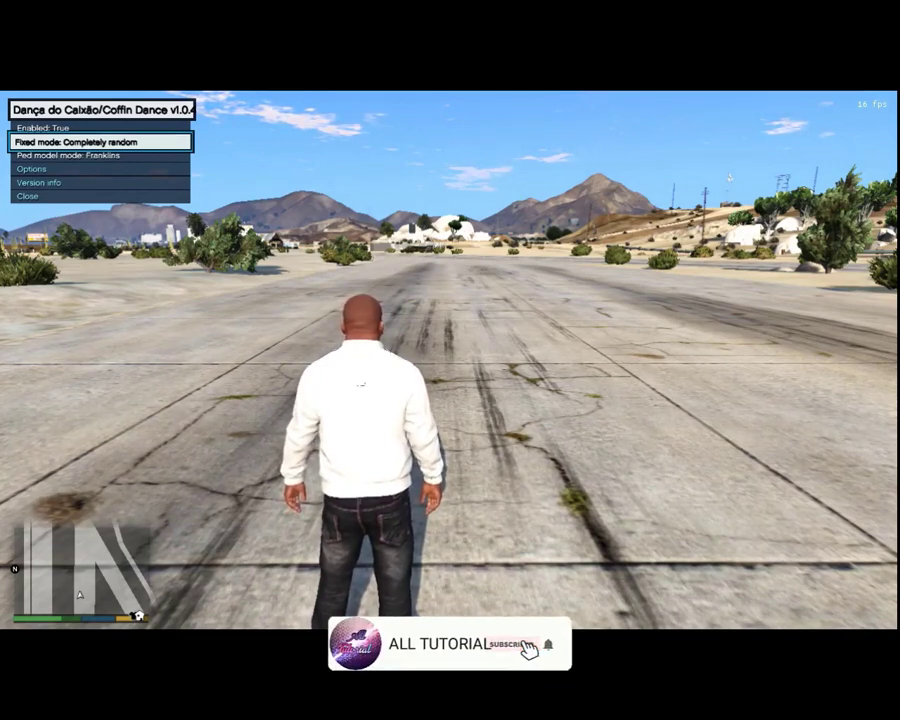
Leave the ped model mode at Franklins and close the Coffin Dance menu
key(Down)
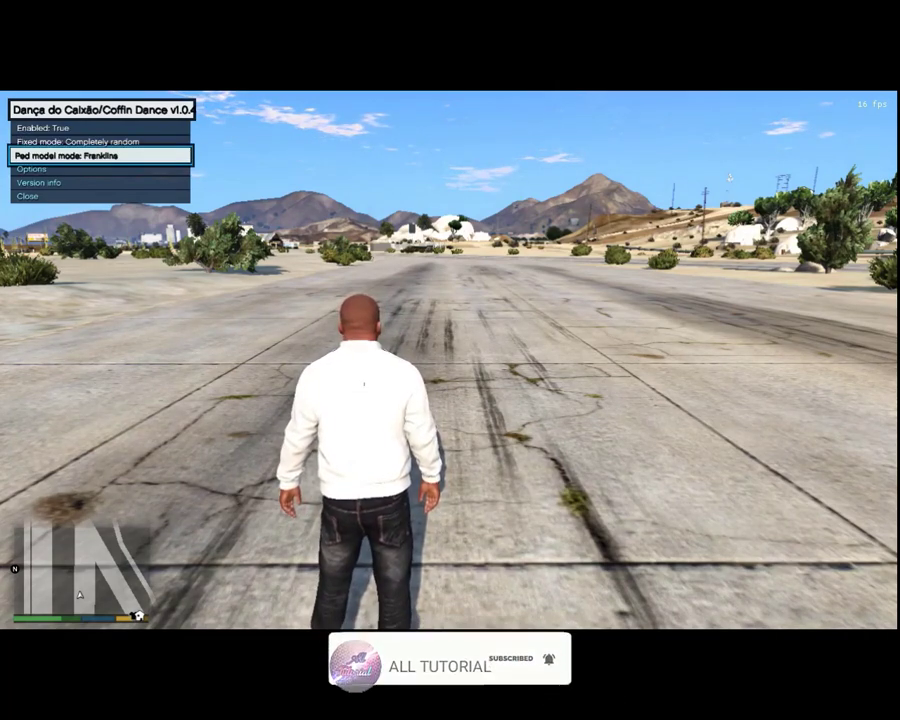
key(Down)
key(Down)
key(Down)
key(Return)
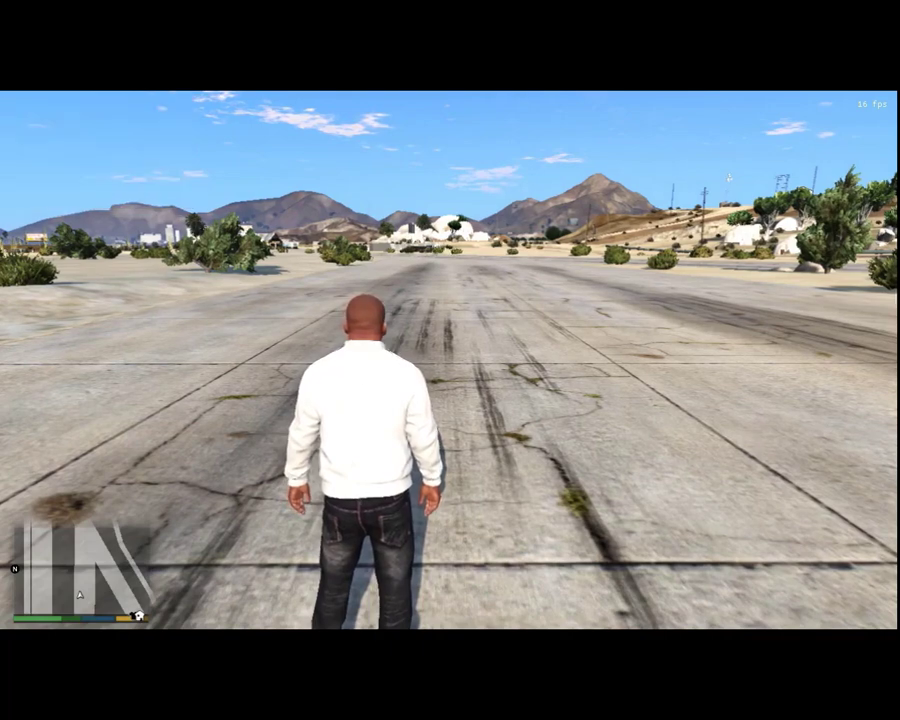